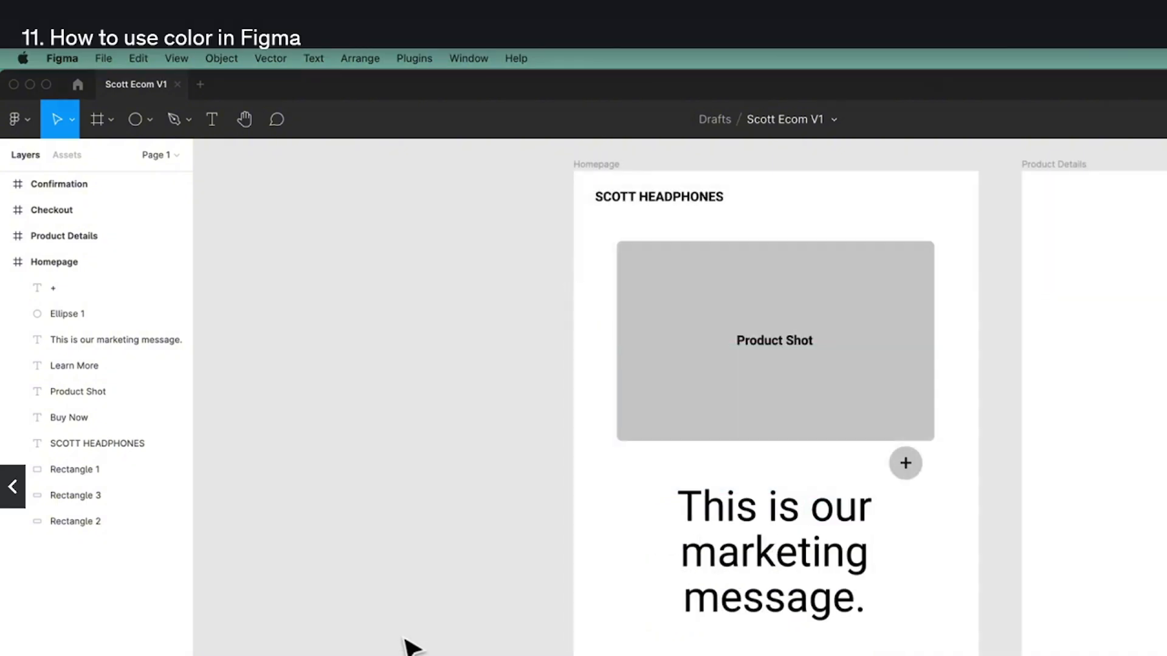
- Fill the Product Shot rectangle on the Homepage frame with solid red, and shift the fill to bright turquoise
left_click(836, 299)
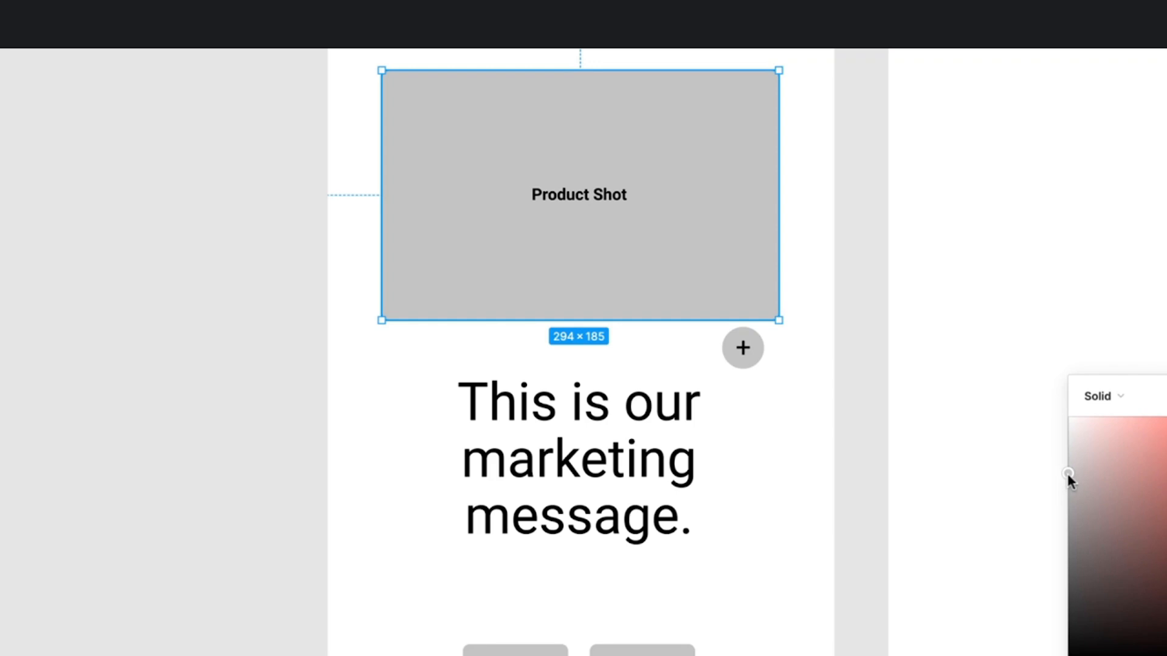
left_click_drag(1068, 475, 1166, 477)
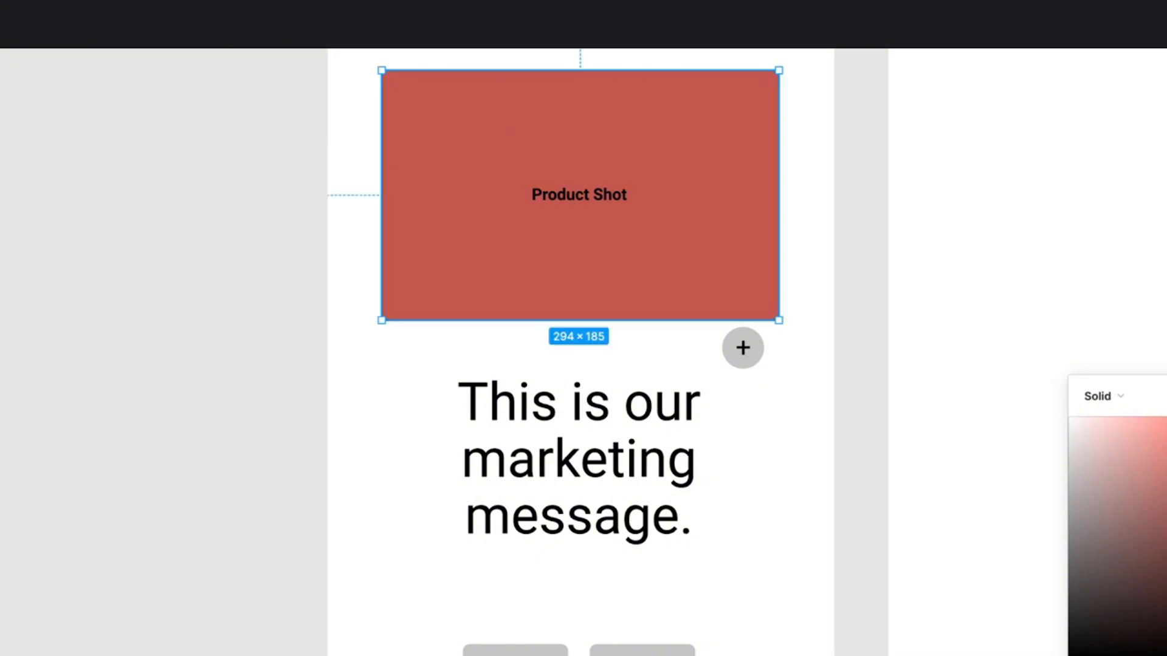
left_click_drag(1126, 655, 1166, 423)
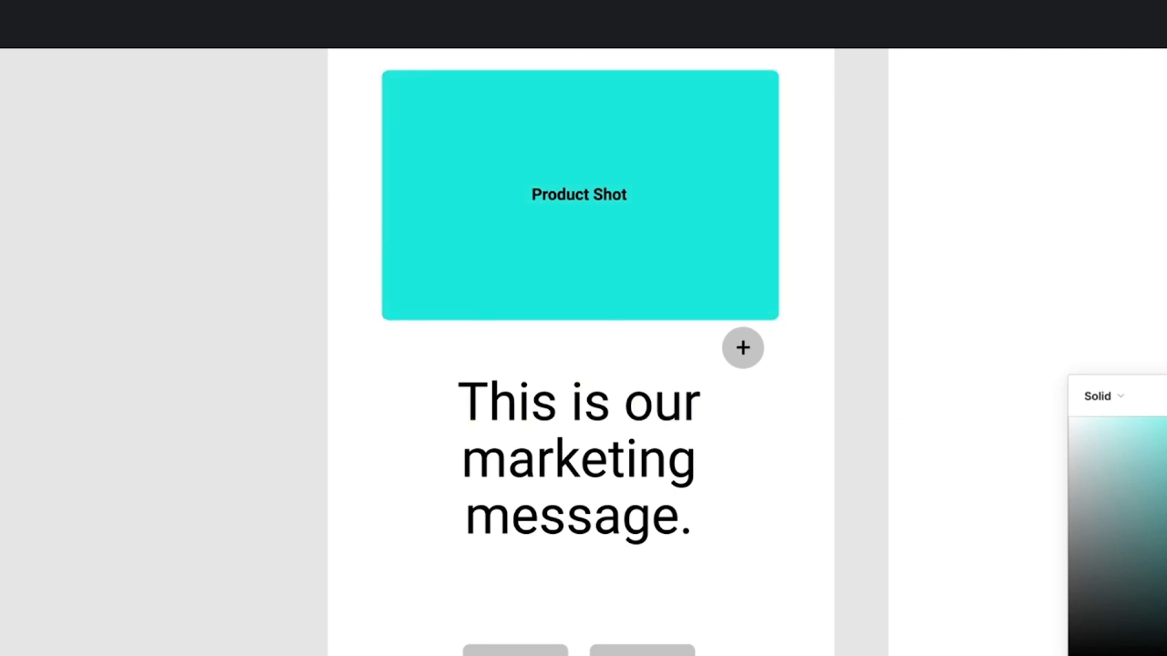
- Try white and black fills on the Product Shot rectangle, and settle on a semi-transparent mint green
left_click_drag(1166, 423, 1058, 417)
left_click_drag(708, 227, 964, 326)
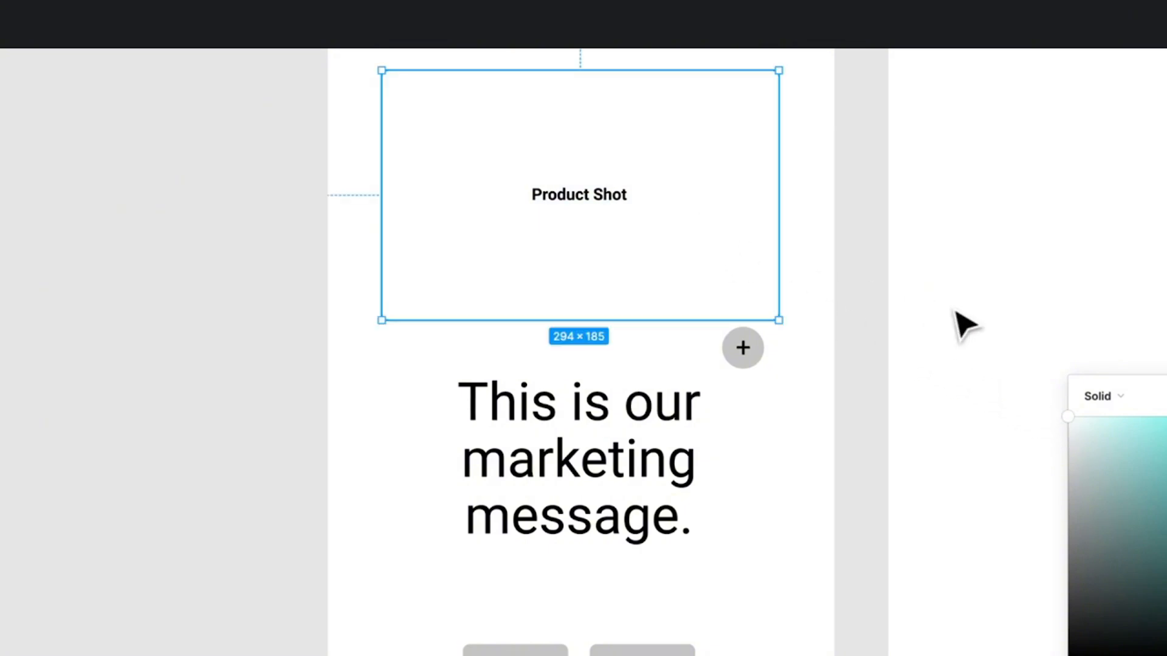
left_click_drag(1094, 431, 997, 362)
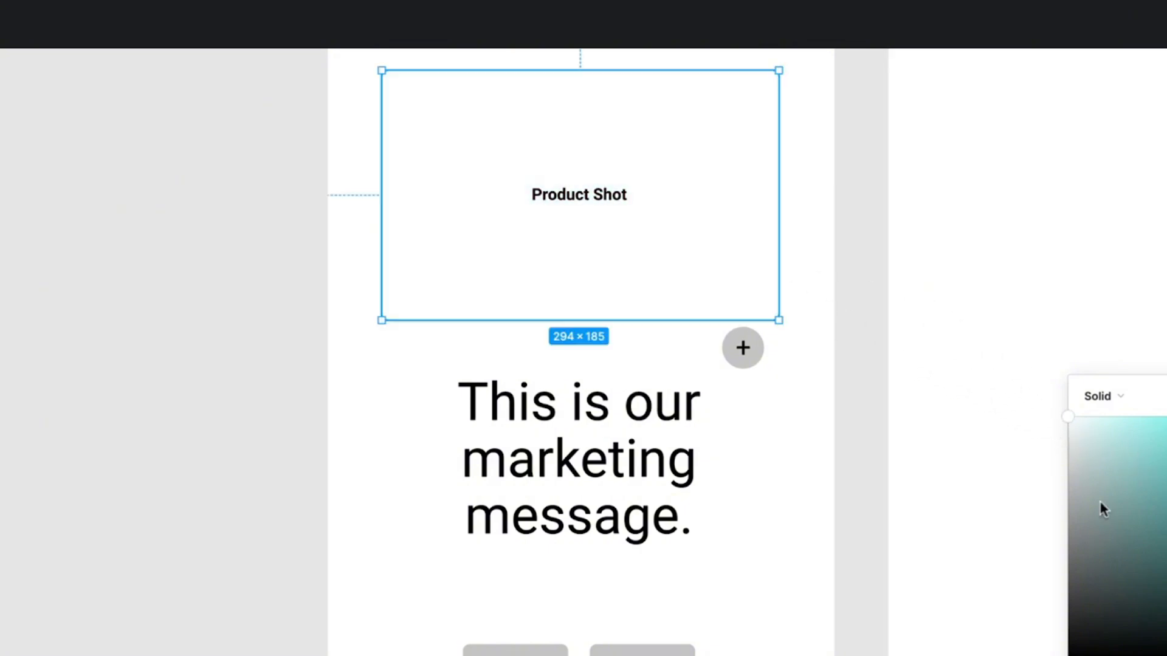
left_click_drag(1079, 422, 973, 655)
left_click_drag(1068, 655, 1068, 655)
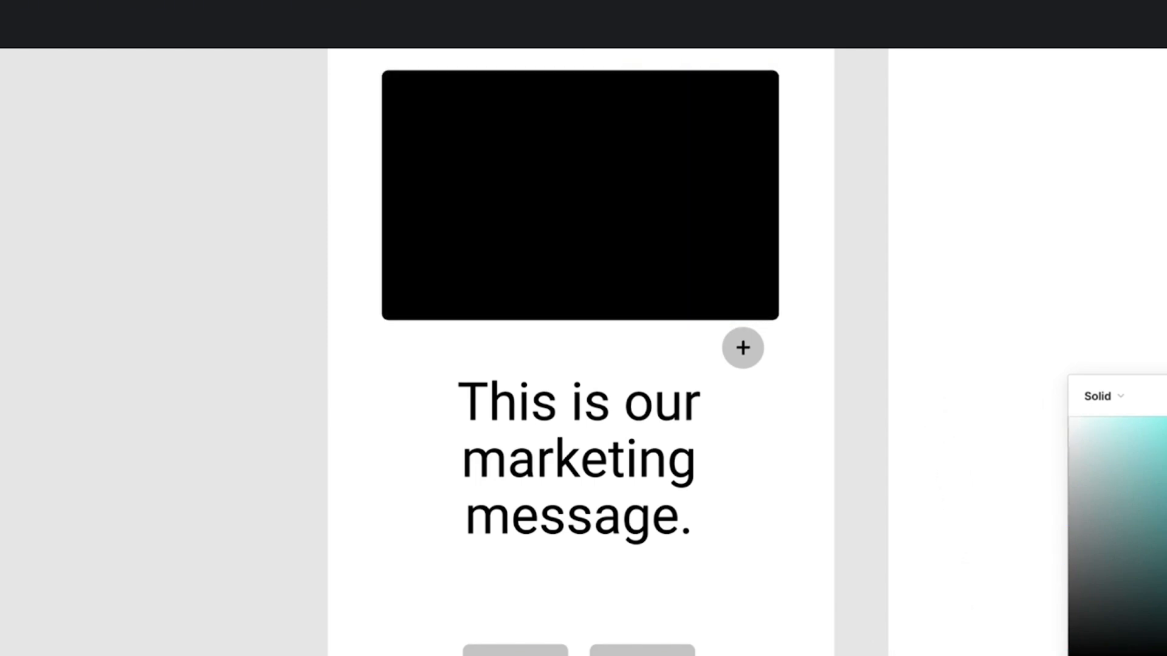
left_click_drag(1166, 655, 1166, 454)
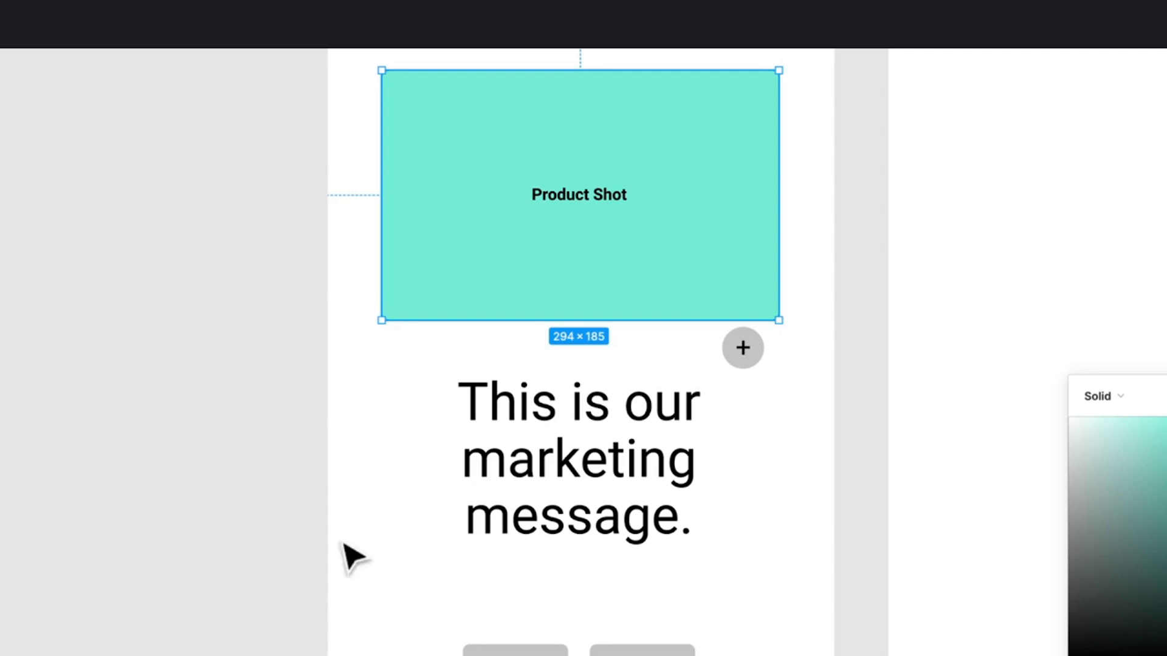
- Move the Product Shot rectangle down over the marketing message, bring it to the front, and undo these changes
left_click(243, 455)
left_click(429, 292)
left_click_drag(600, 279, 590, 517)
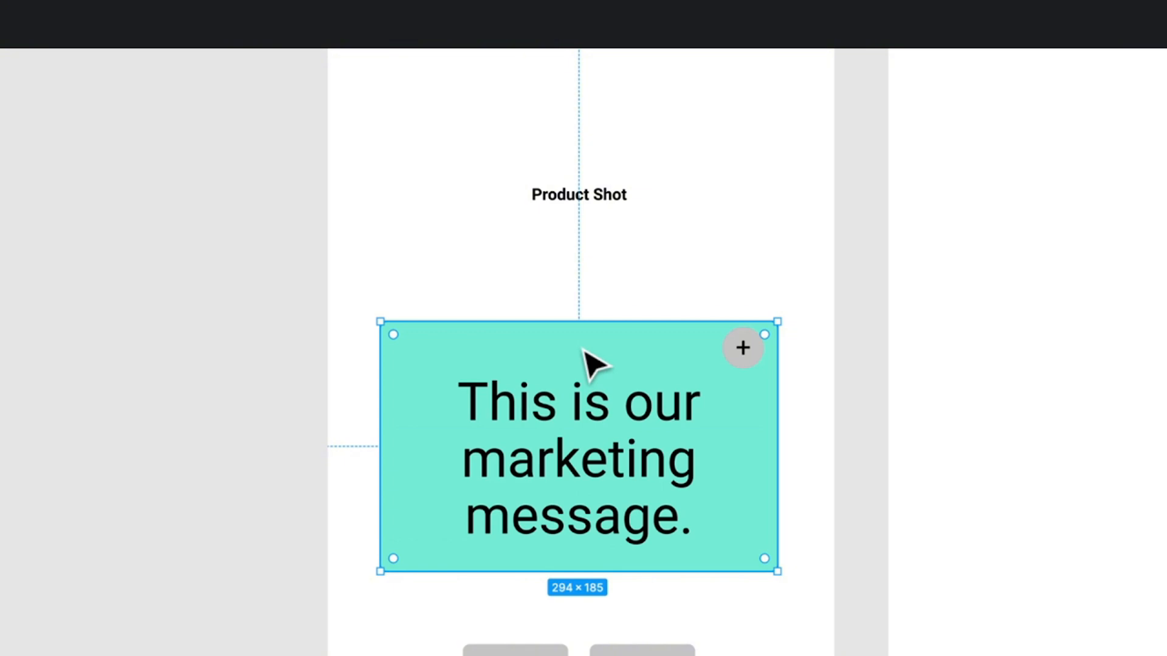
key("]")
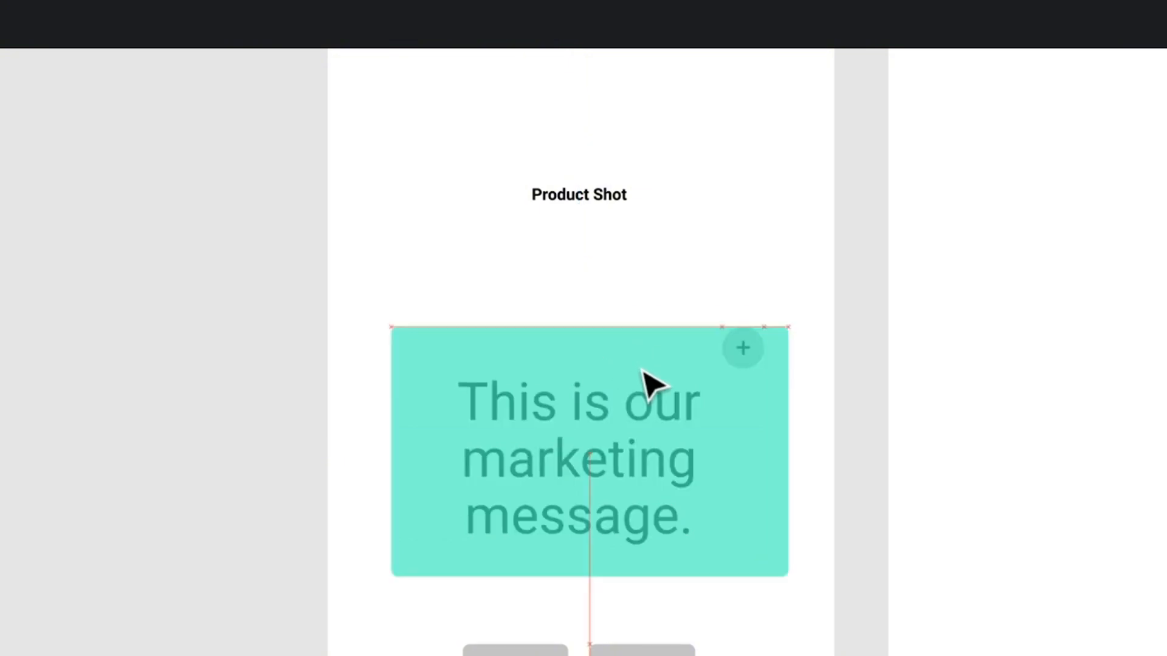
mouse_move(641, 373)
left_mouse_down()
mouse_move(769, 468)
mouse_move(632, 358)
left_mouse_up()
key("ctrl+z")
key("ctrl+z")
key("ctrl+z")
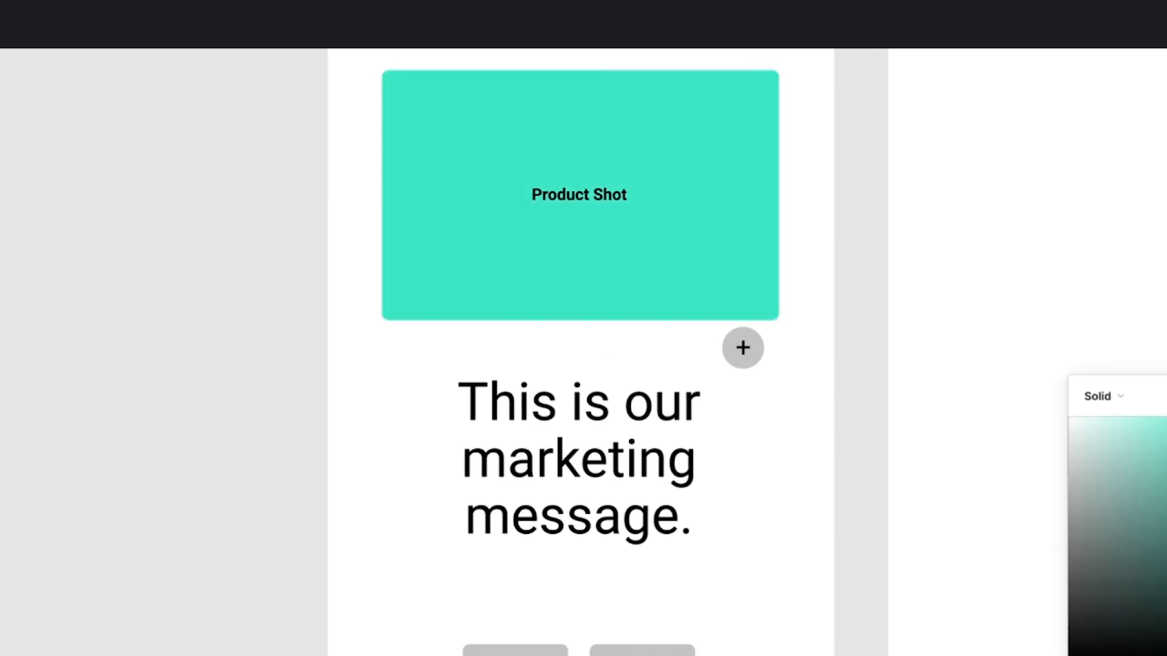
- Try a 50% opacity on the Product Shot rectangle
key("Escape")
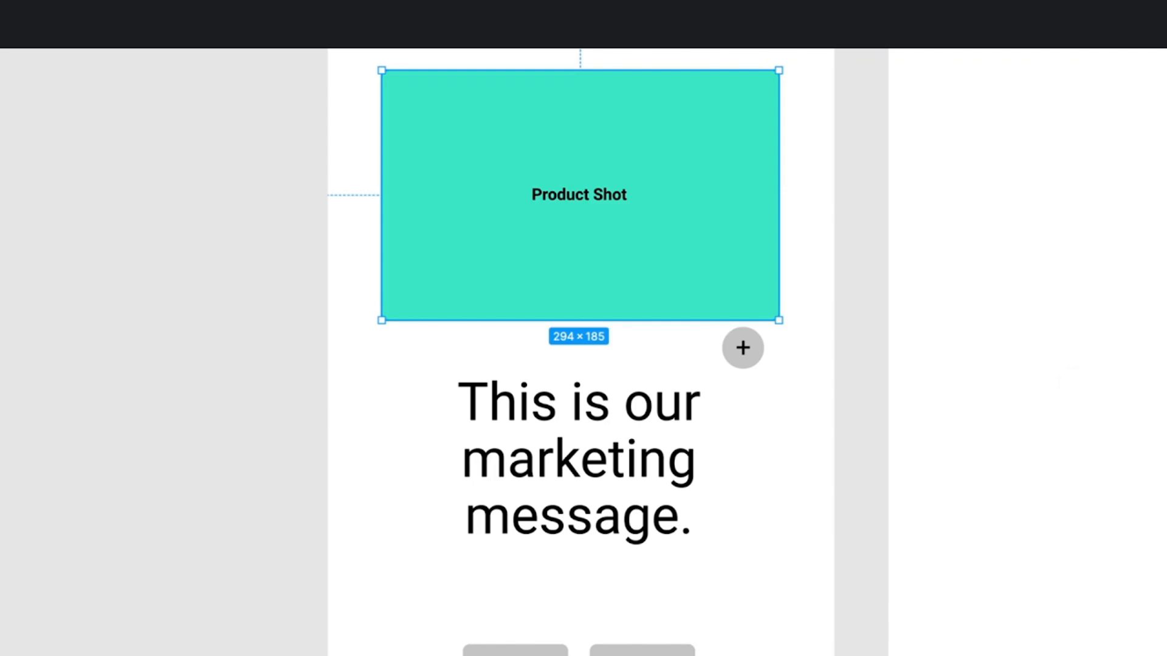
key("5")
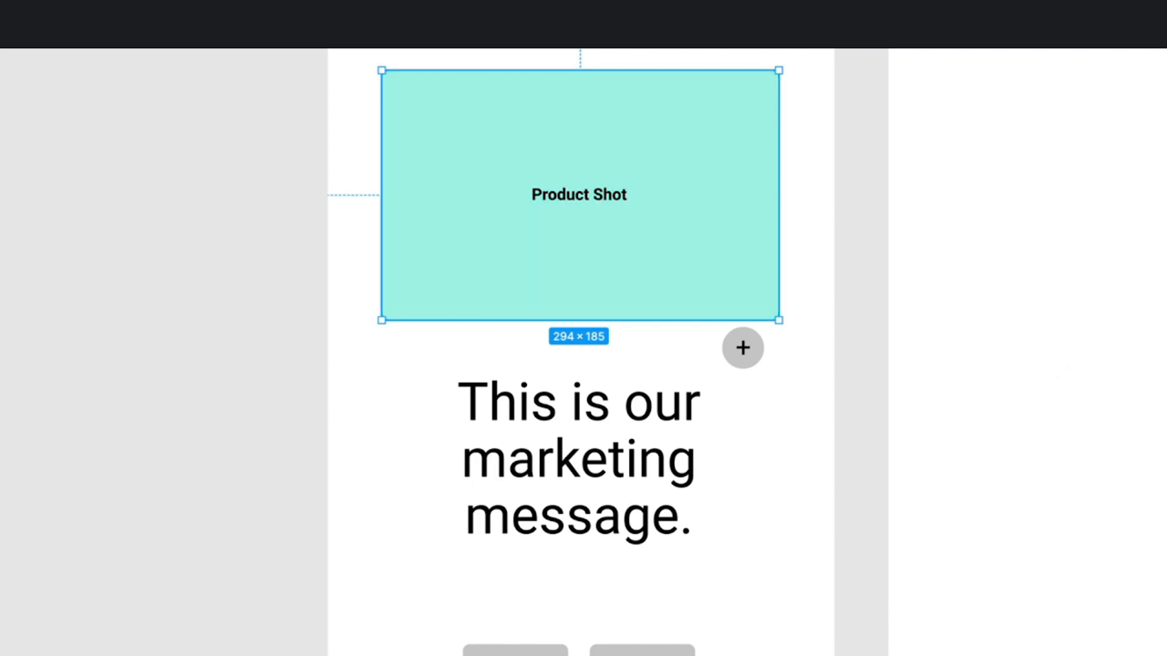
key("Escape")
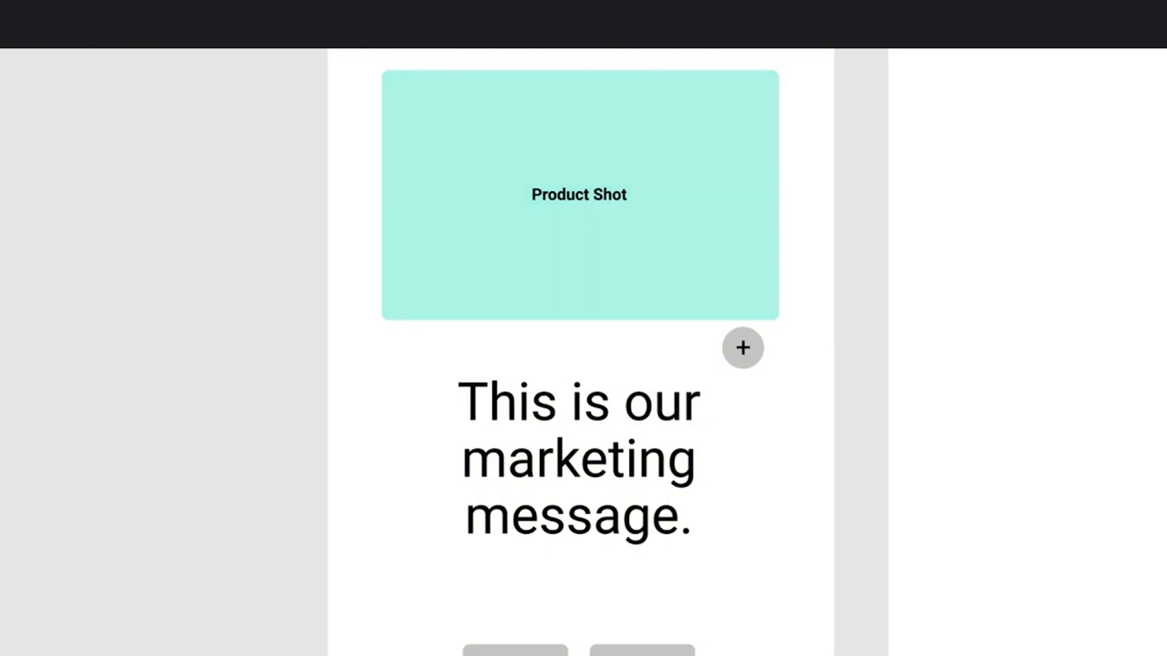
left_click(580, 255)
key("Escape")
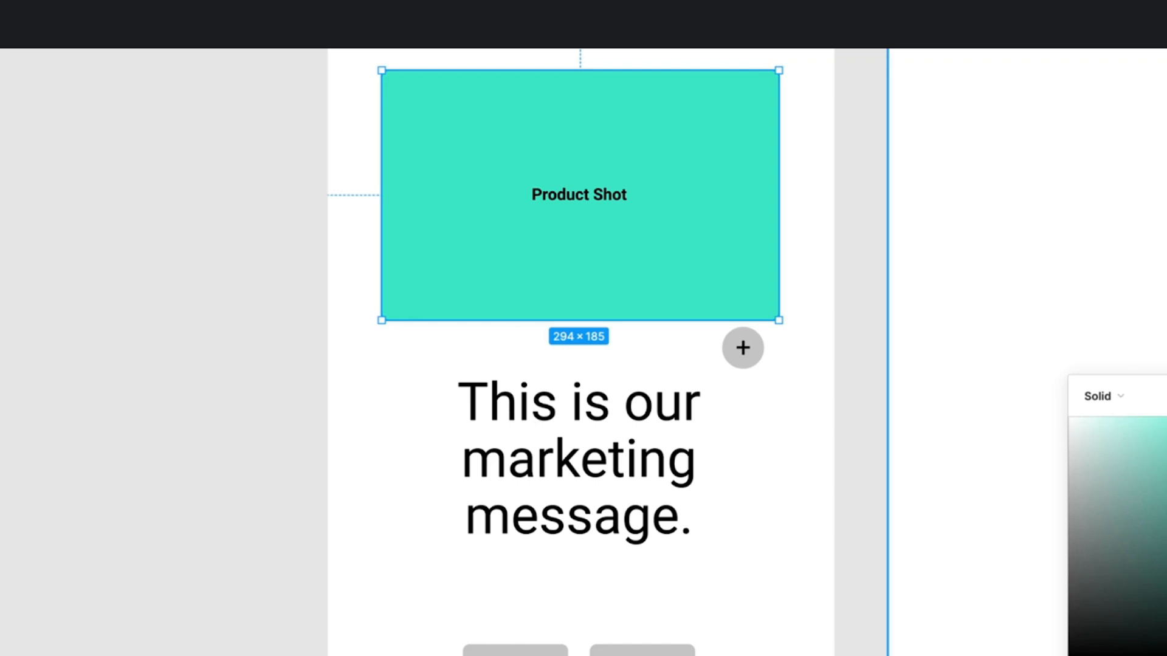
- Fill the Learn More button's rectangle with the teal sampled from the Product Shot rectangle
left_click(1119, 648)
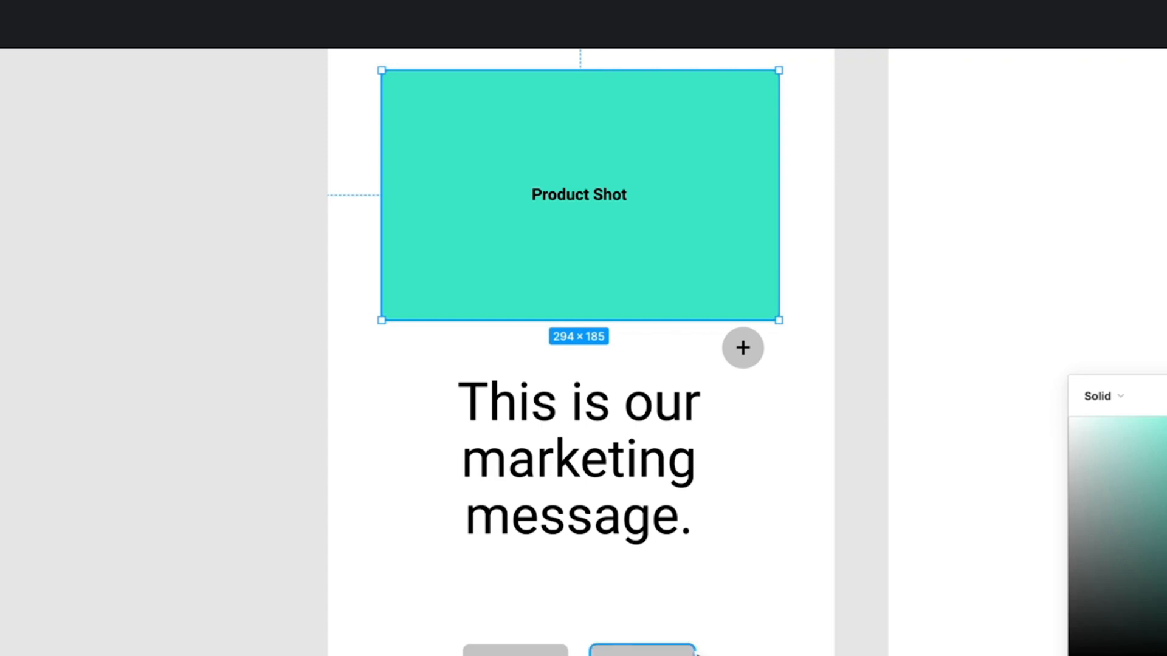
left_click(693, 650)
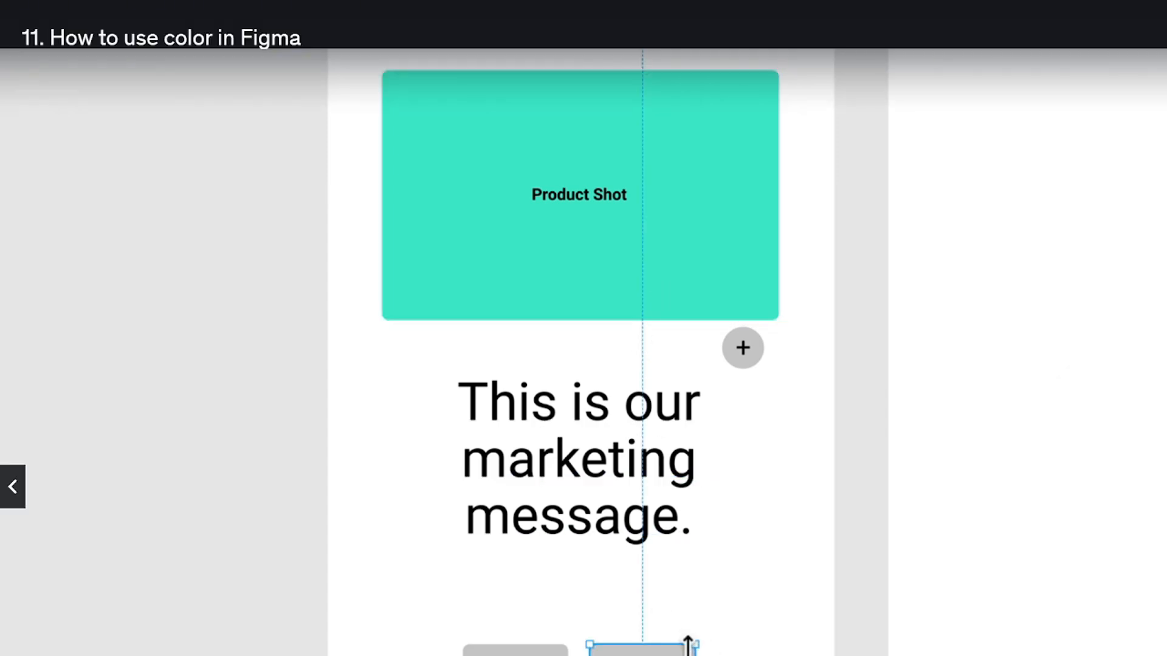
left_click(1166, 396)
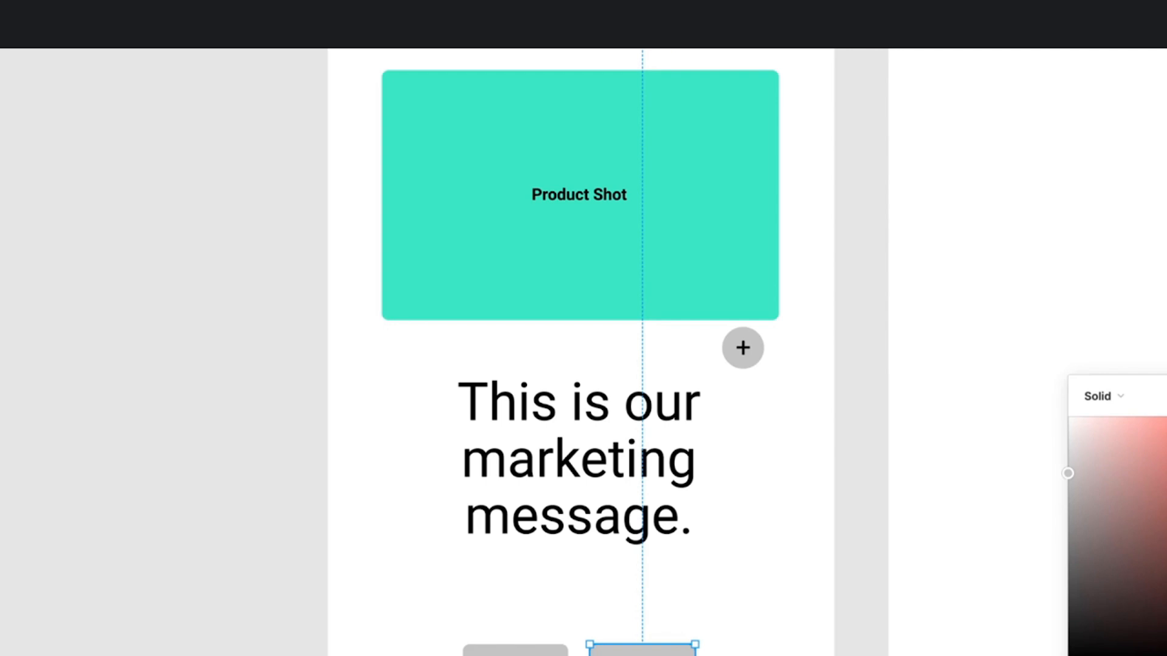
key("i")
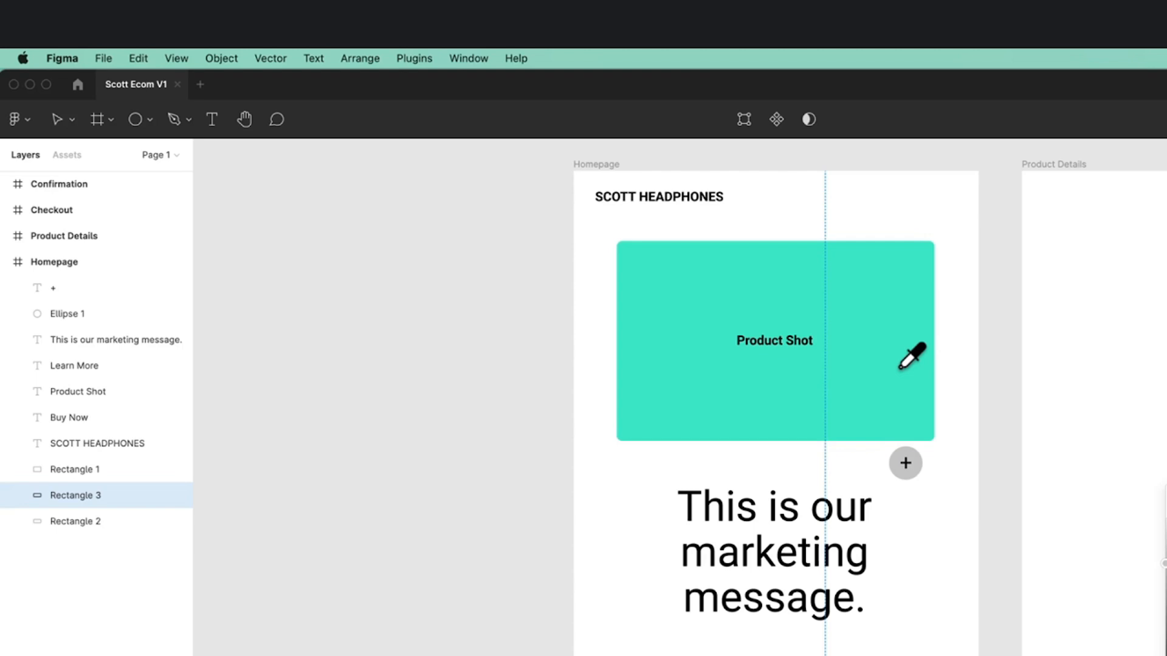
left_click(905, 463)
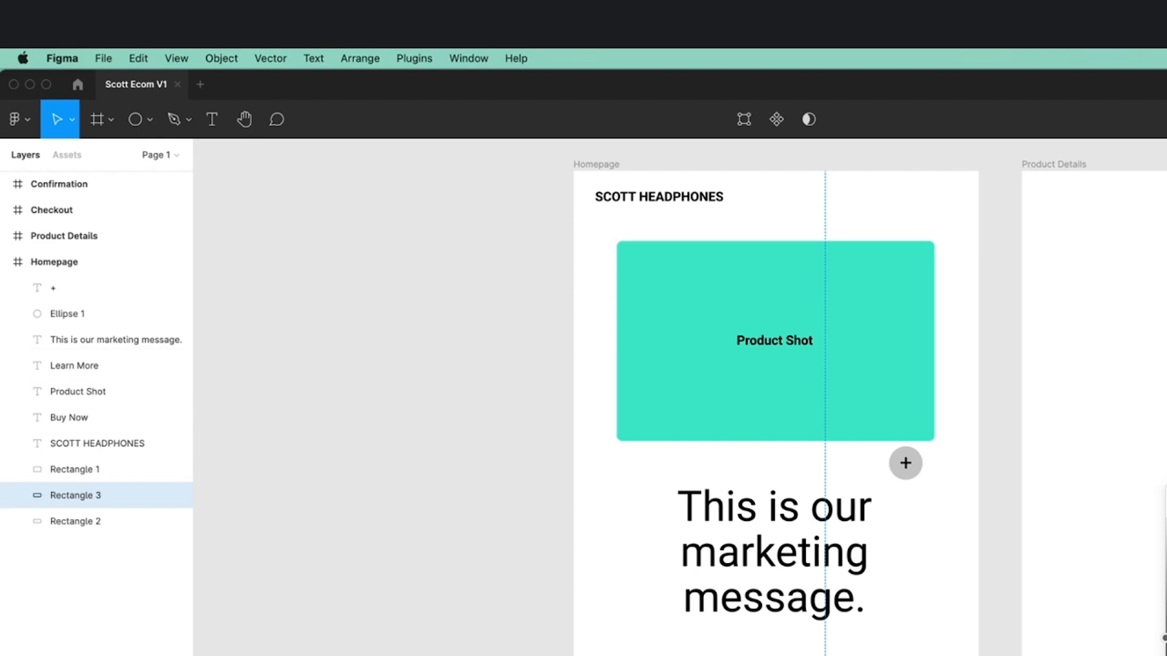
key("i")
left_click(873, 368)
- Fill the Buy Now button's rectangle with the teal sampled from the Product Shot rectangle
left_click(671, 655)
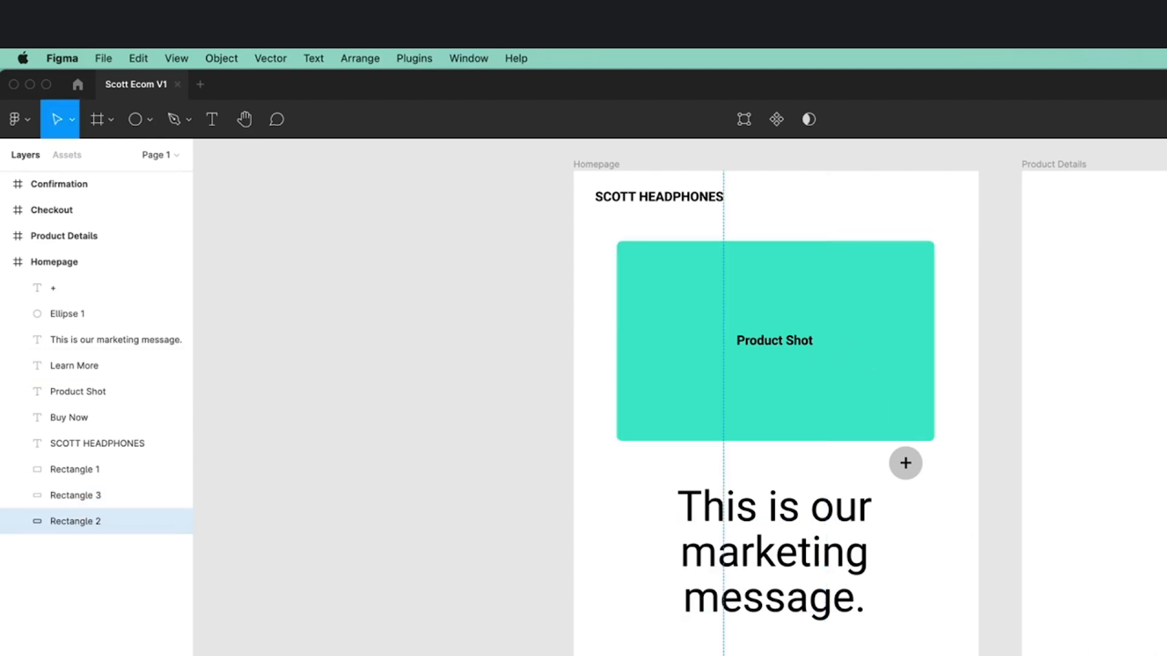
left_click(1166, 496)
key("i")
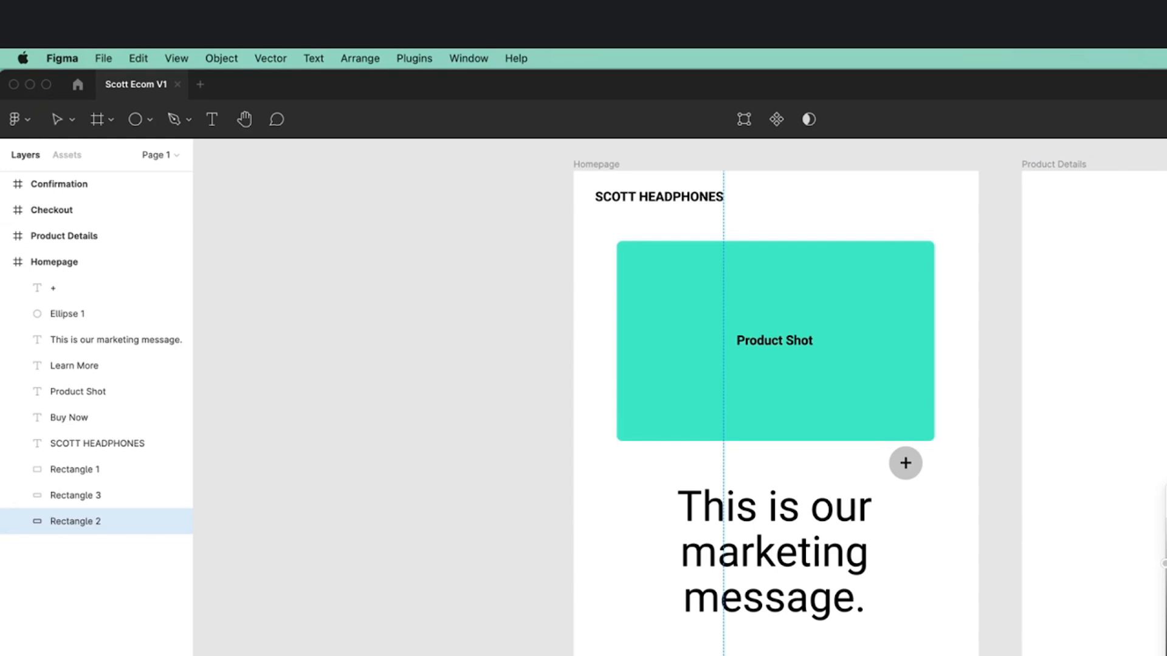
left_click(843, 411)
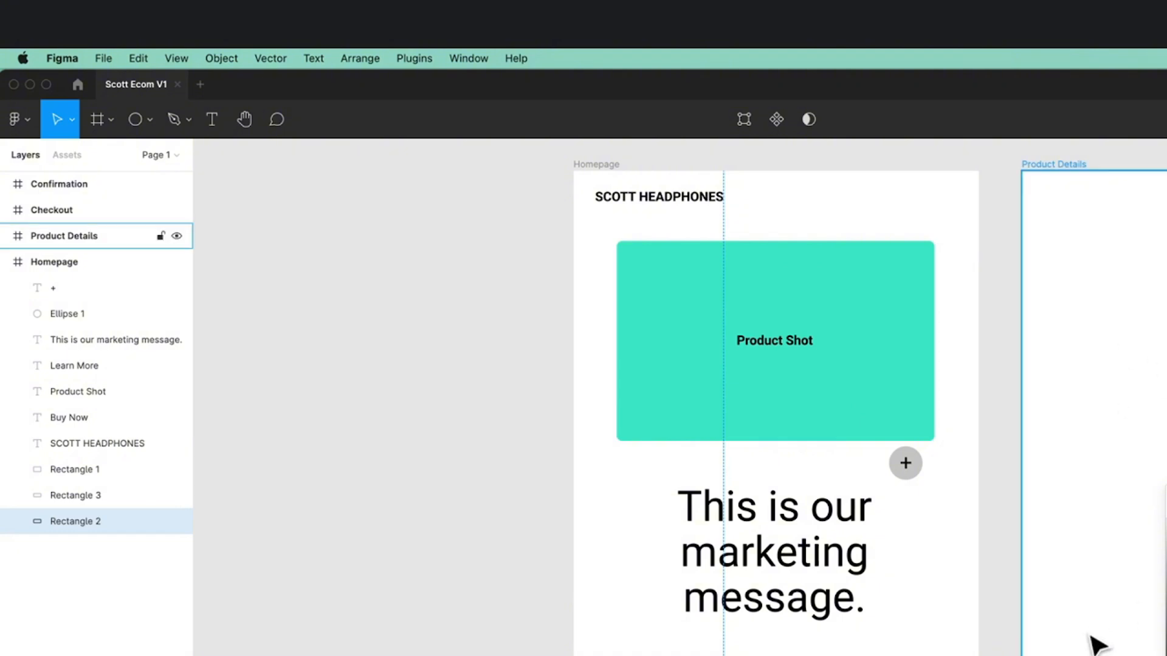
left_click(1003, 655)
left_click(881, 655)
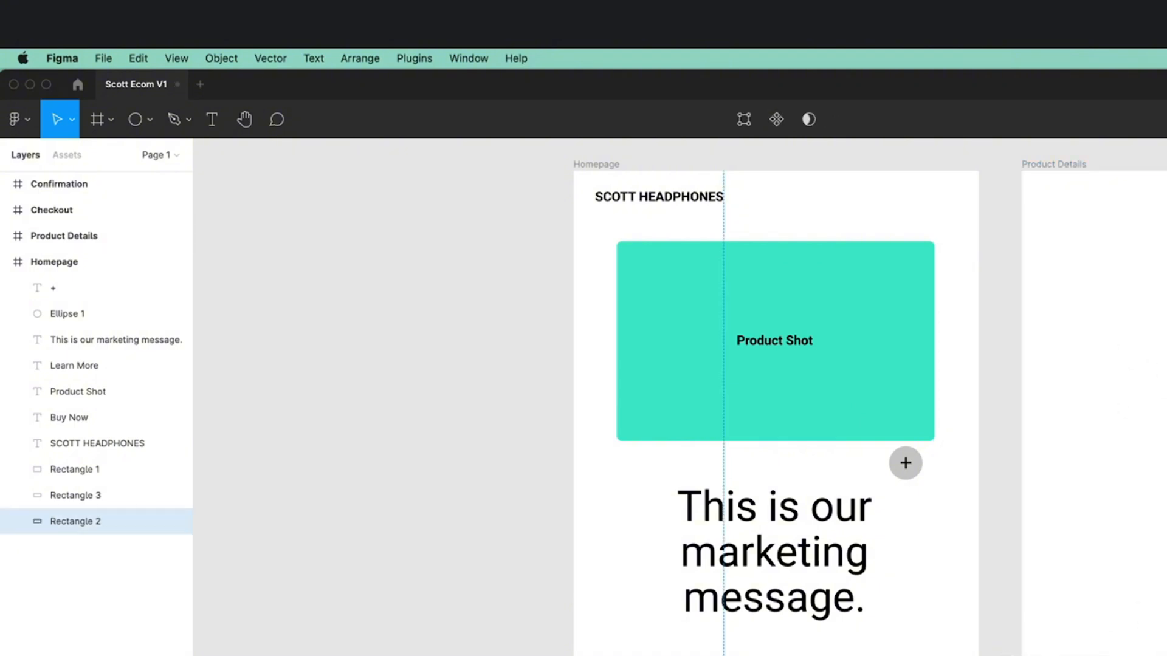
left_click(825, 655)
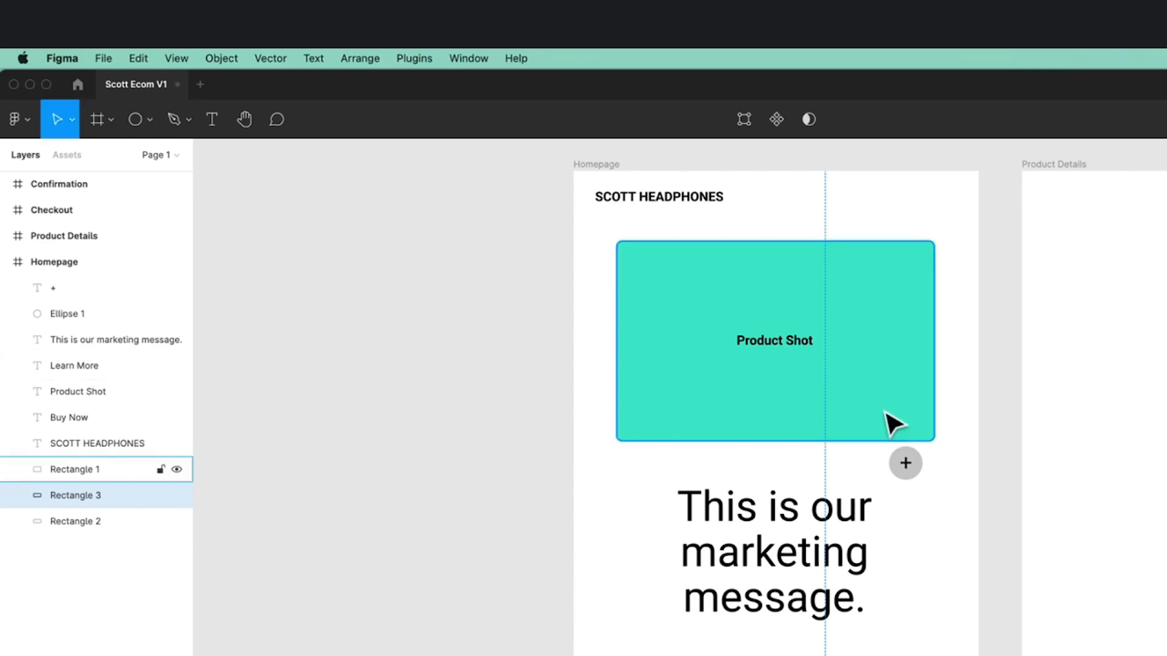
left_click(75, 521)
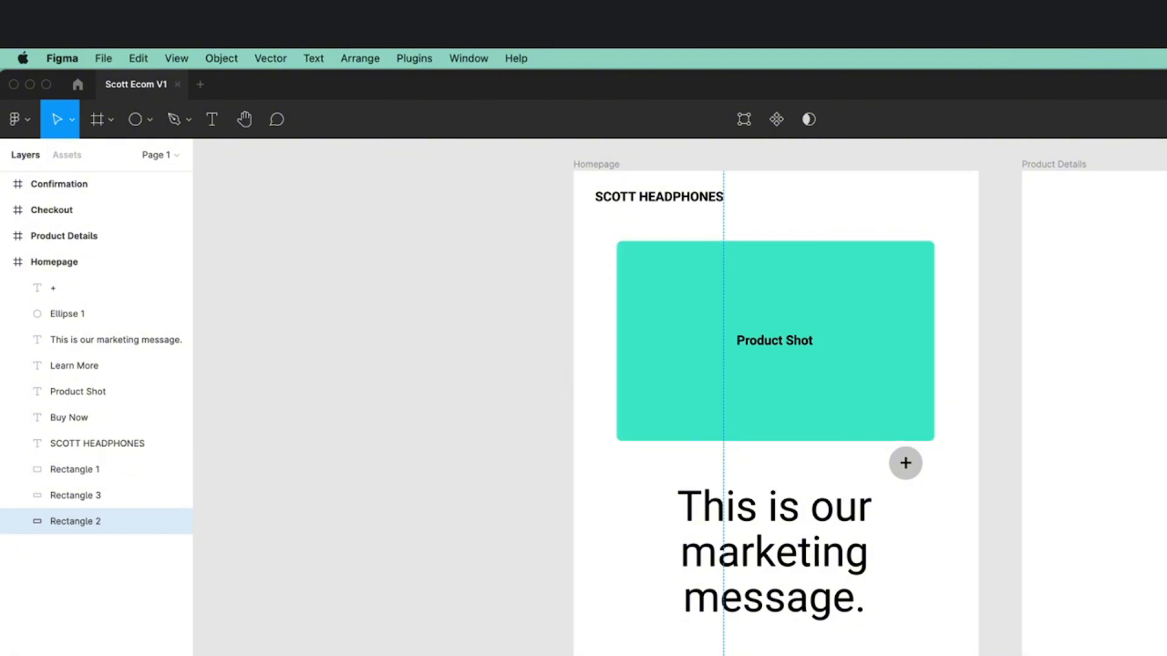
- Fill the circle behind the plus sign with the teal sampled from the Product Shot rectangle
left_click(925, 462)
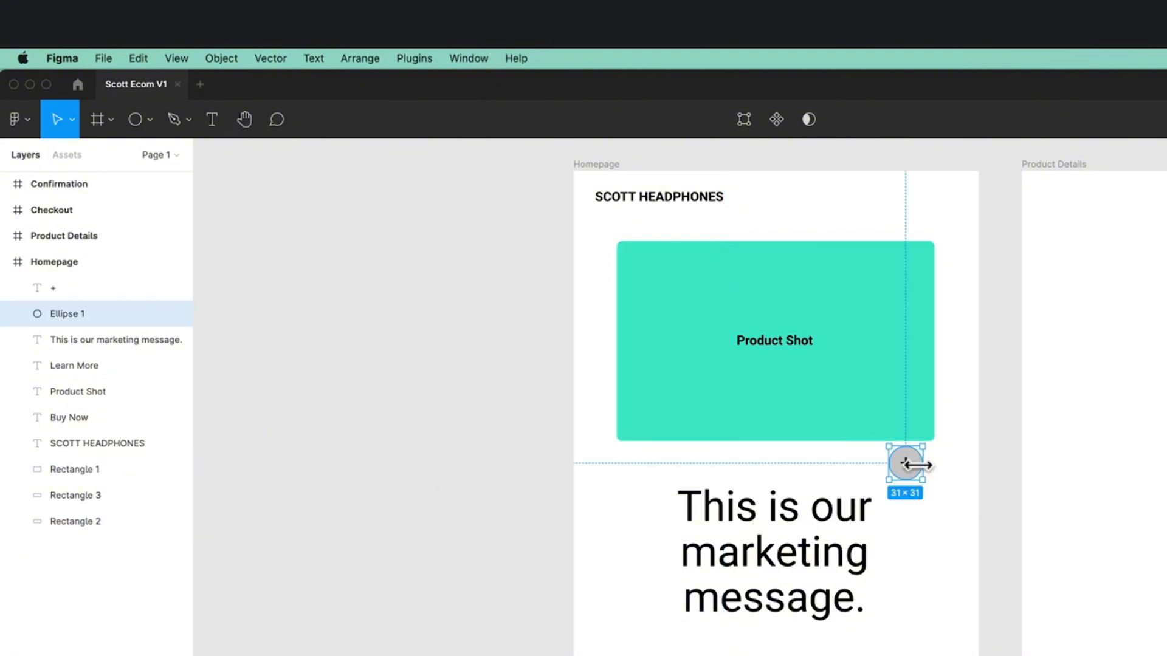
key("i")
left_click(871, 353)
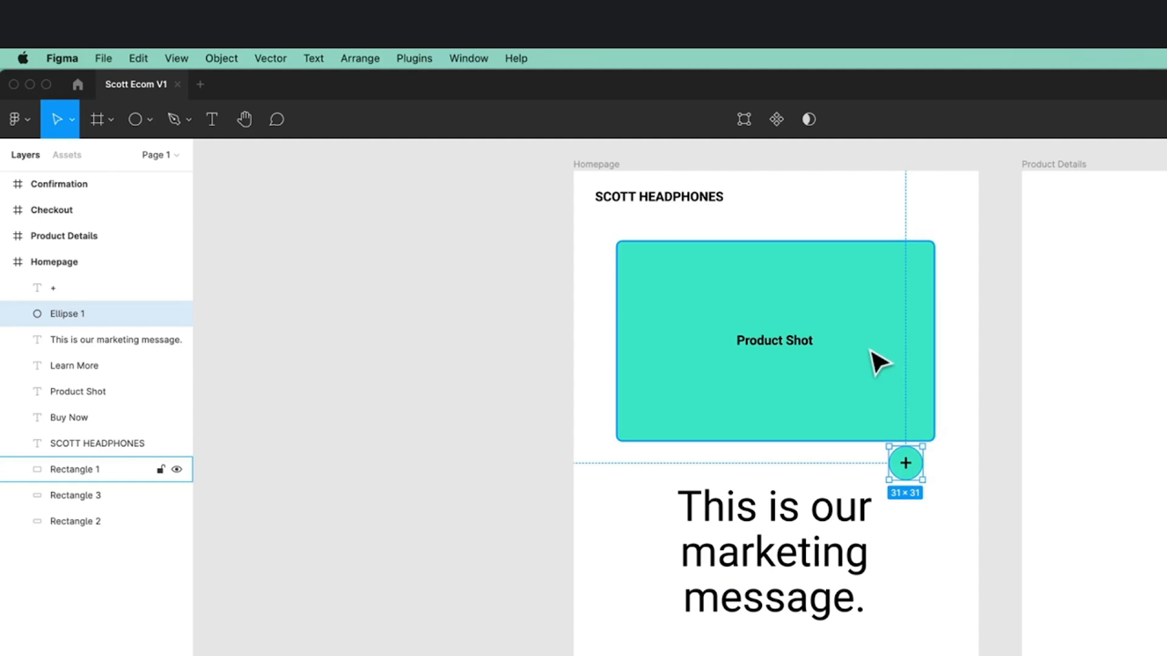
left_click(551, 560)
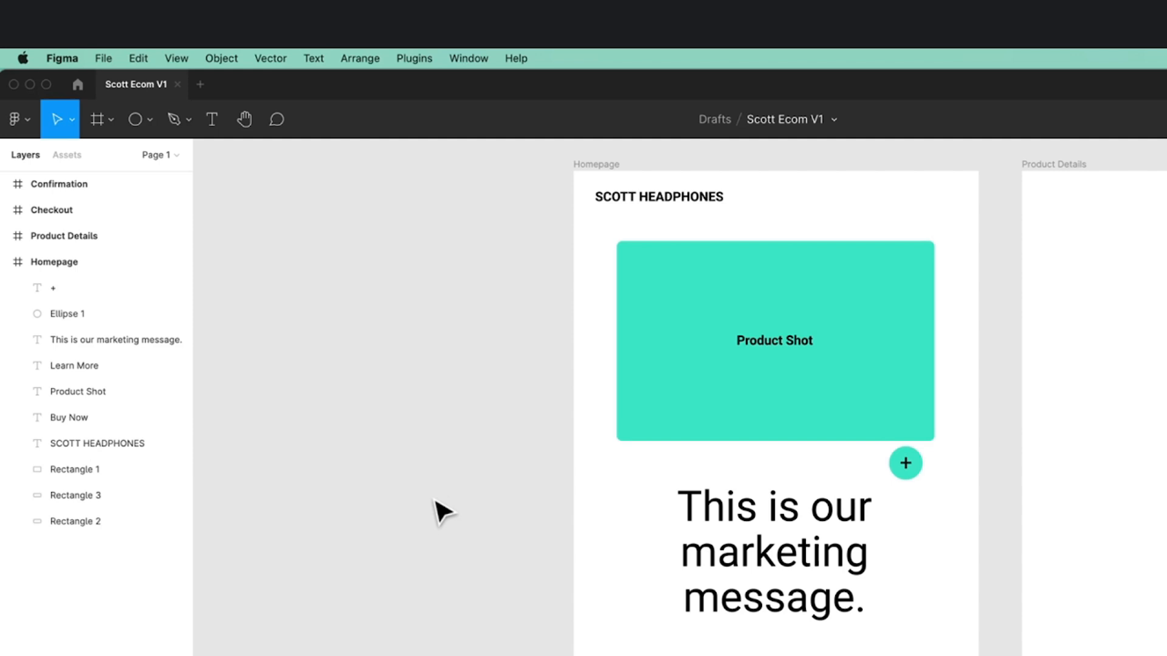
- Inspect the fill color settings of the Product Shot rectangle and the Learn More button's rectangle
left_click(829, 408)
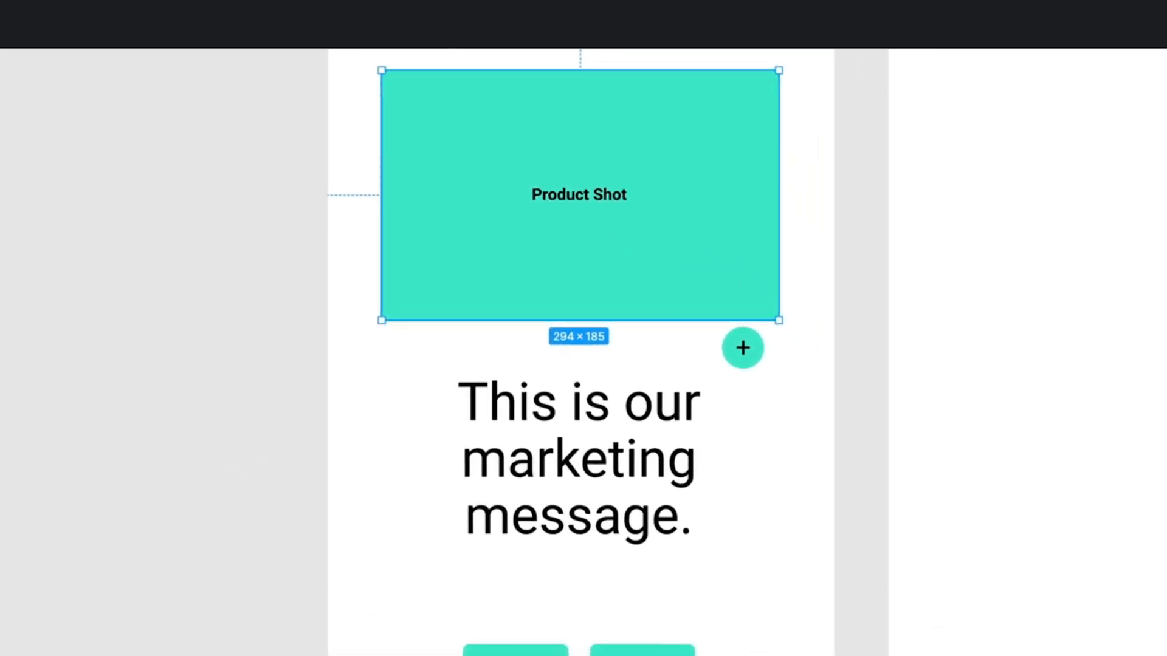
left_click(1166, 396)
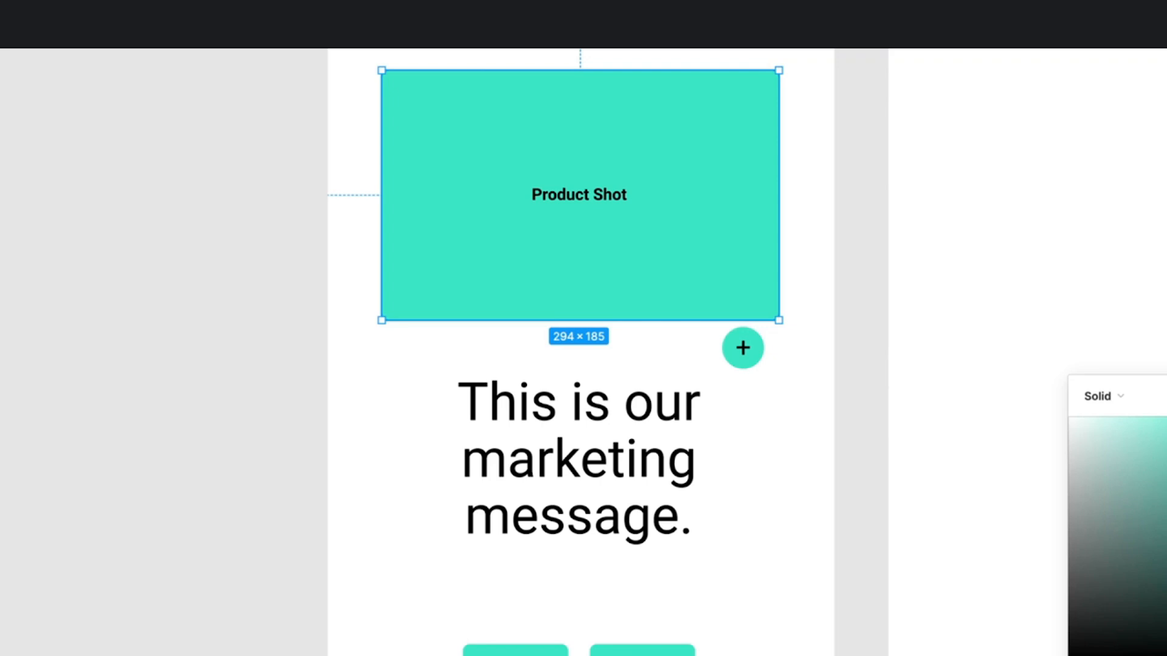
left_click(643, 650)
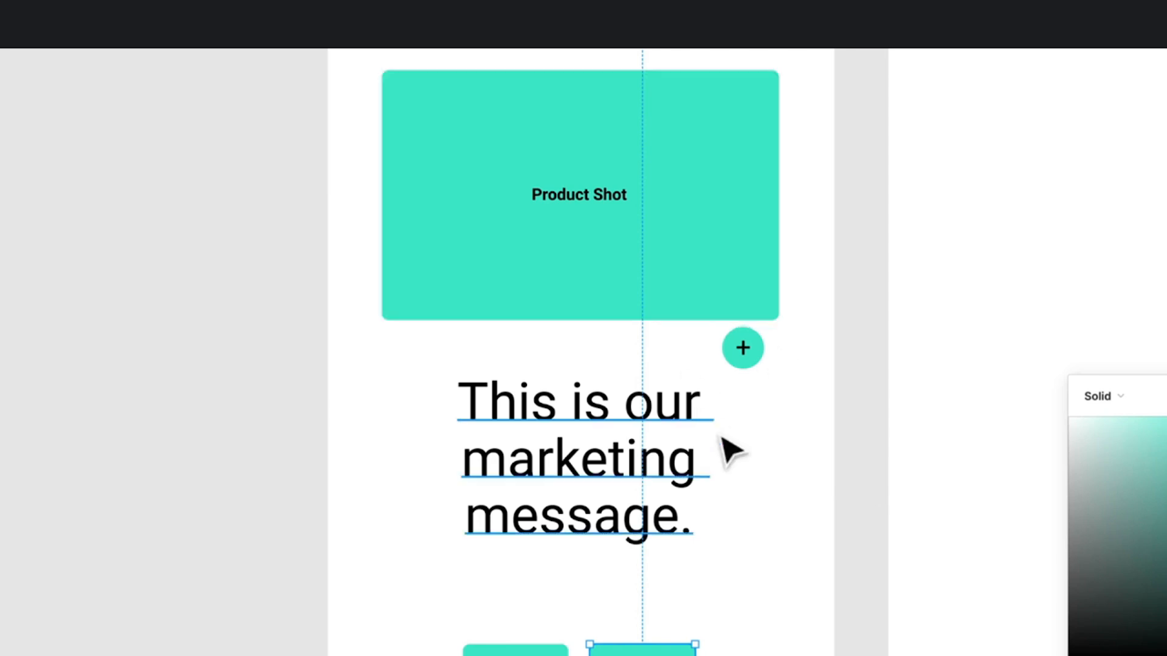
left_click(843, 485)
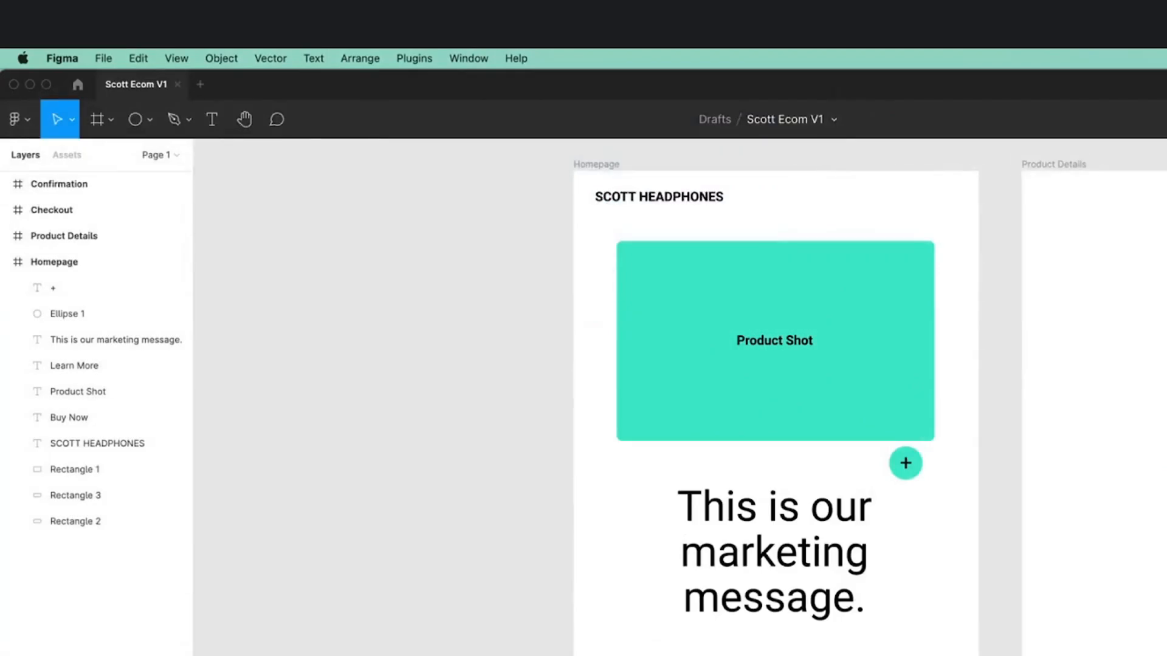
- Widen the Learn More button's rectangle to 88 × 34 by extending its right edge
scroll(769, 532, "up", 5)
scroll(839, 377, "down", 8)
scroll(719, 341, "right", 3)
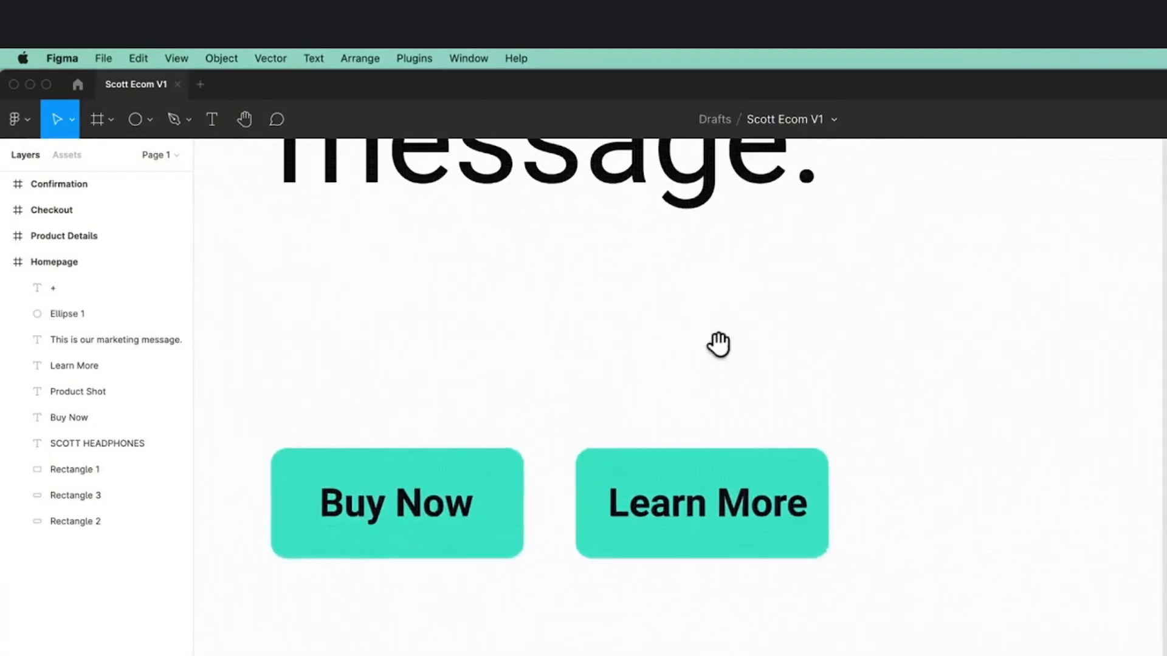
left_click(732, 486)
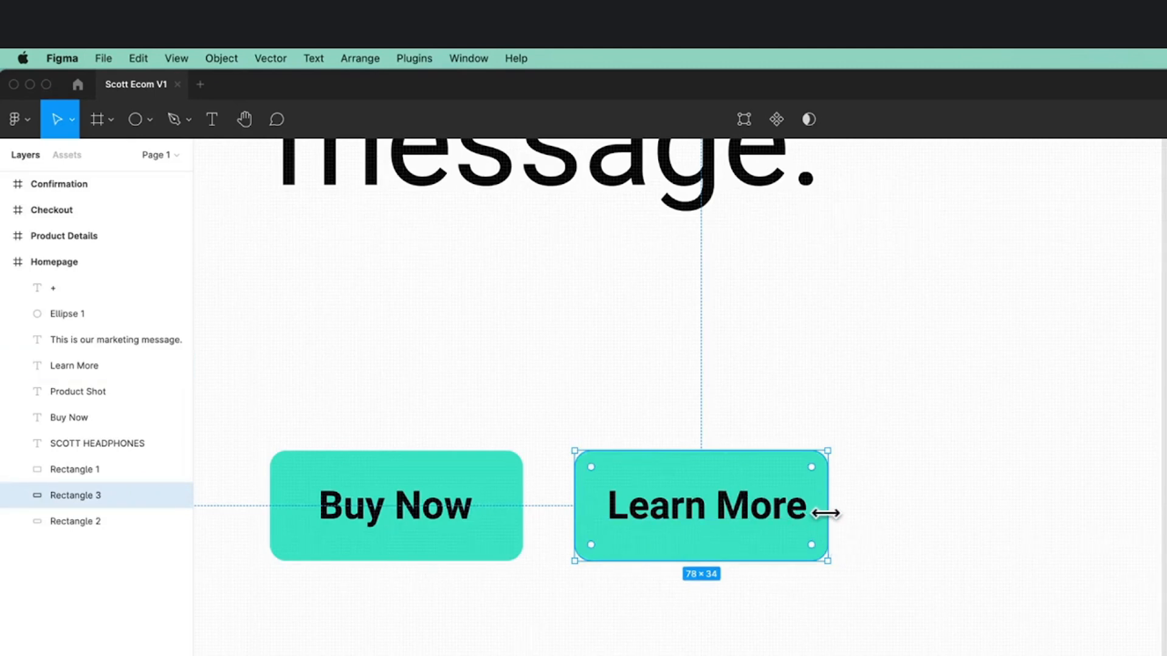
left_click_drag(828, 513, 859, 517)
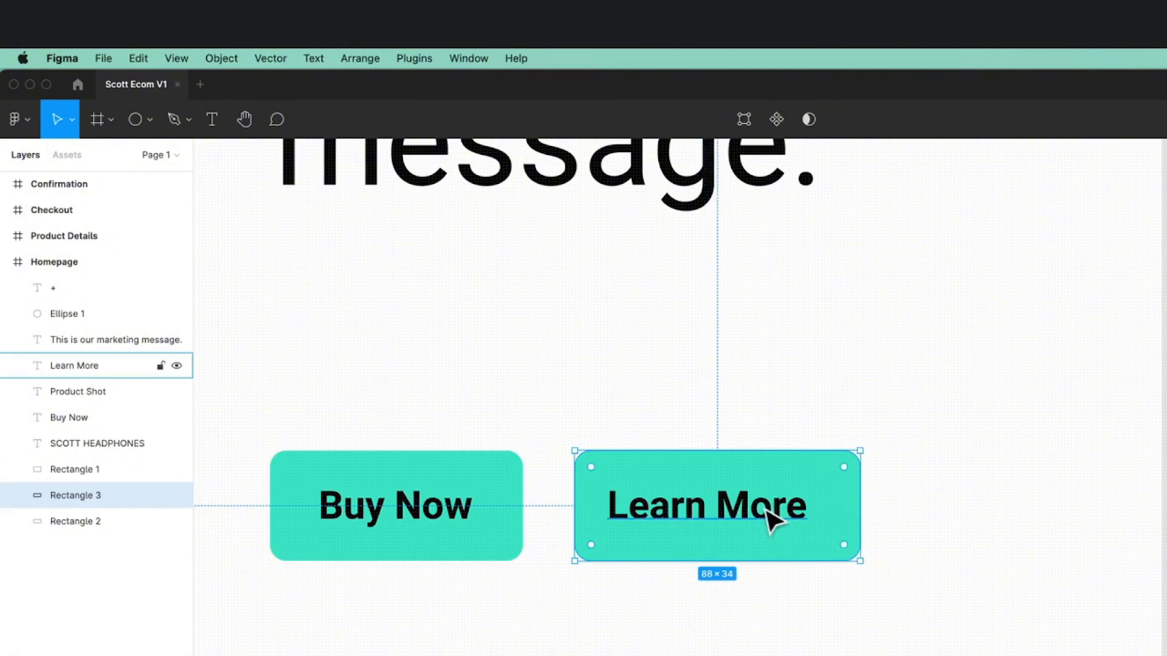
- Undo the last widening of the Learn More button's rectangle, including any nudge of its label
left_click_drag(774, 518, 787, 522)
key("super+z")
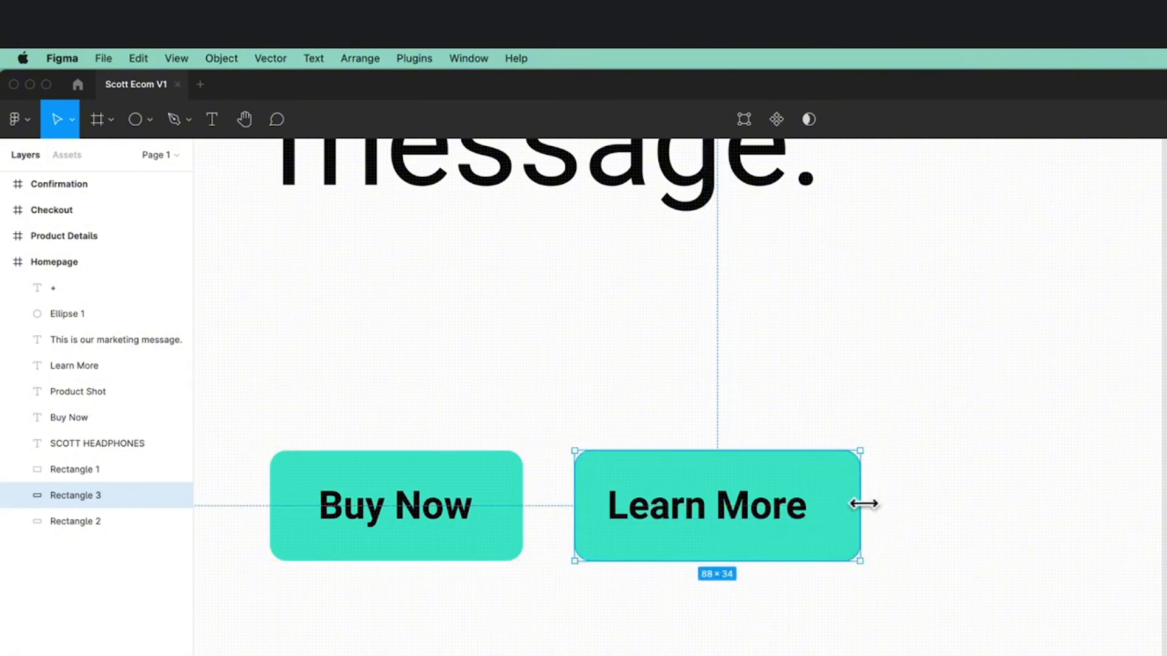
key("super+z")
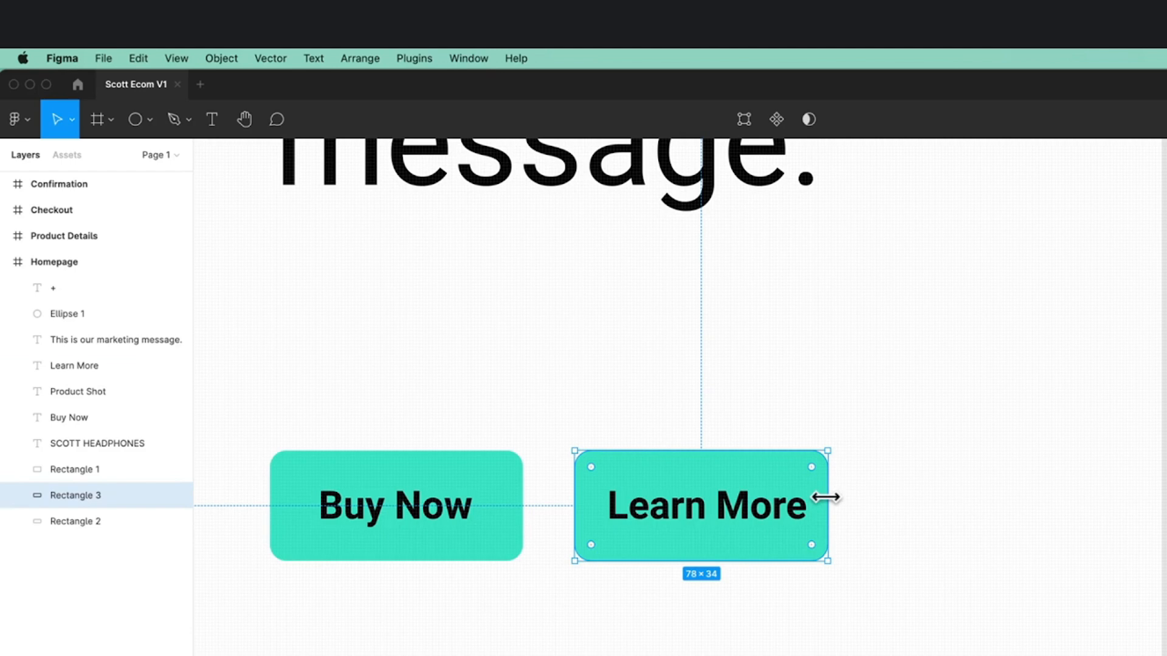
- Try widening the Learn More button's rectangle symmetrically about its center to 88 × 34, then undo the resizing
left_click_drag(826, 497, 844, 499)
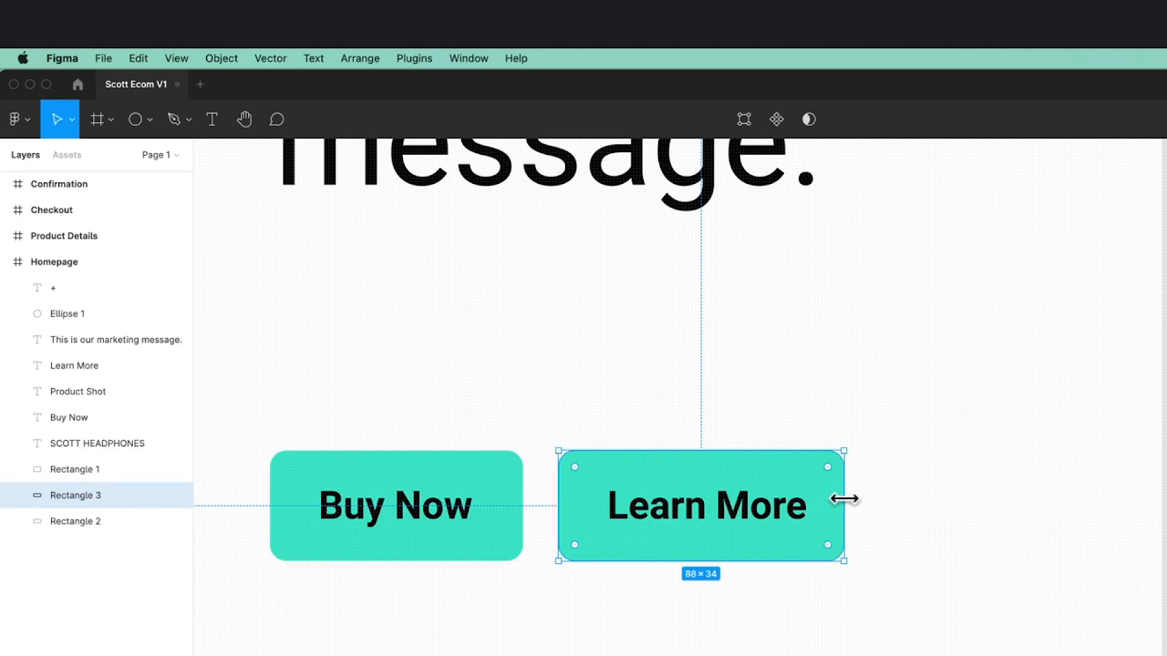
left_click_drag(844, 452, 894, 486)
key("super+z")
key("super+z")
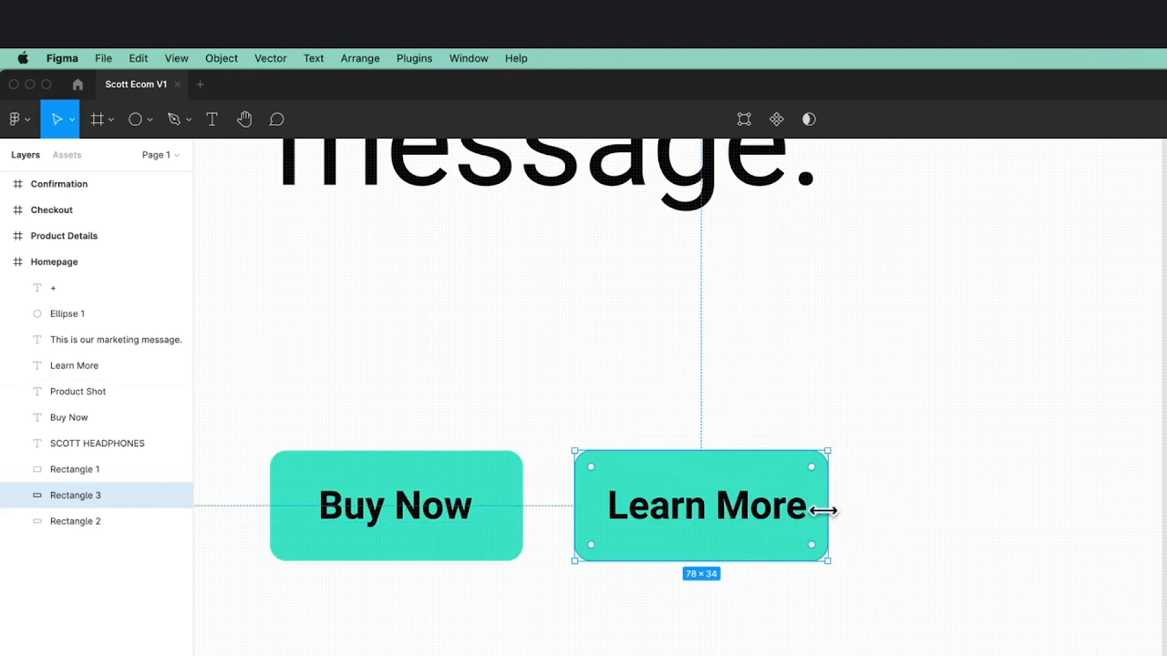
- Widen the Learn More button's rectangle symmetrically to 88 × 34 and shift it with its label slightly away from the Buy Now button
left_click_drag(828, 507, 842, 509)
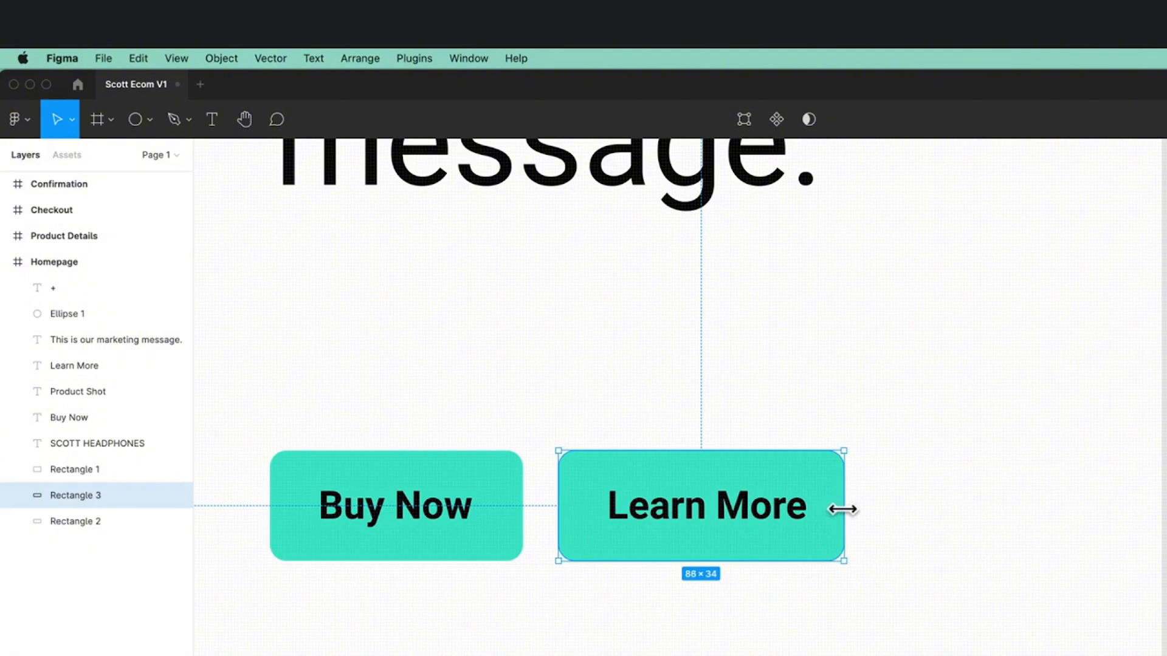
left_click(677, 534, "shift")
left_click_drag(658, 513, 675, 514)
left_click(929, 538)
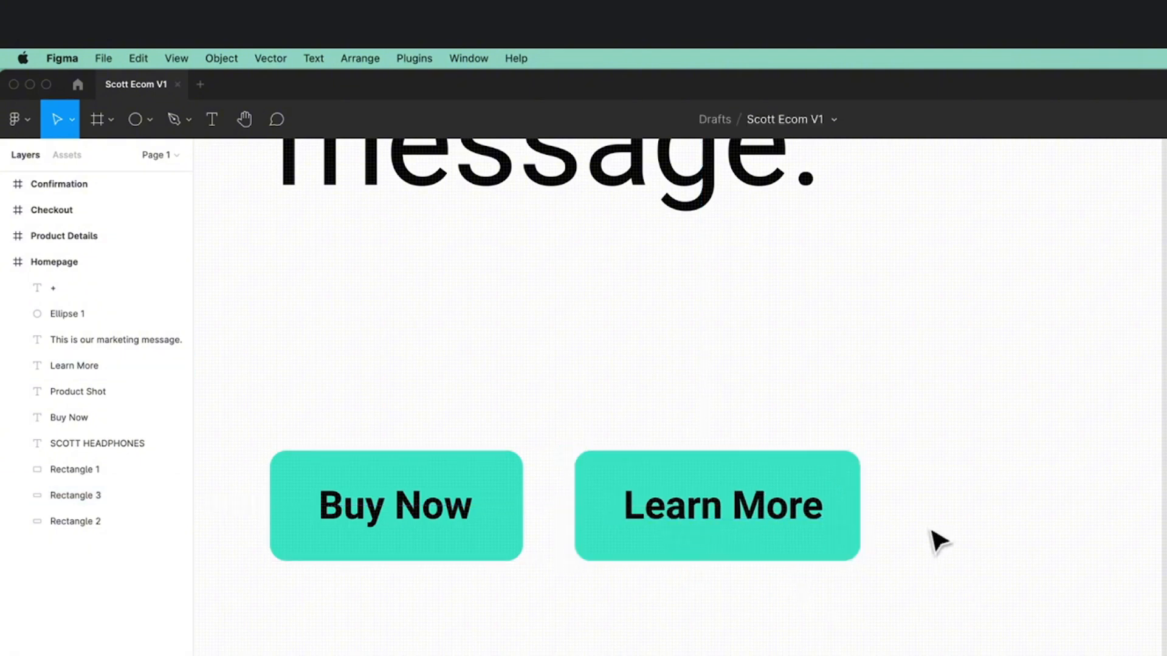
- Align the Learn More label and its rectangle on their horizontal centers
left_click_drag(932, 406, 722, 643)
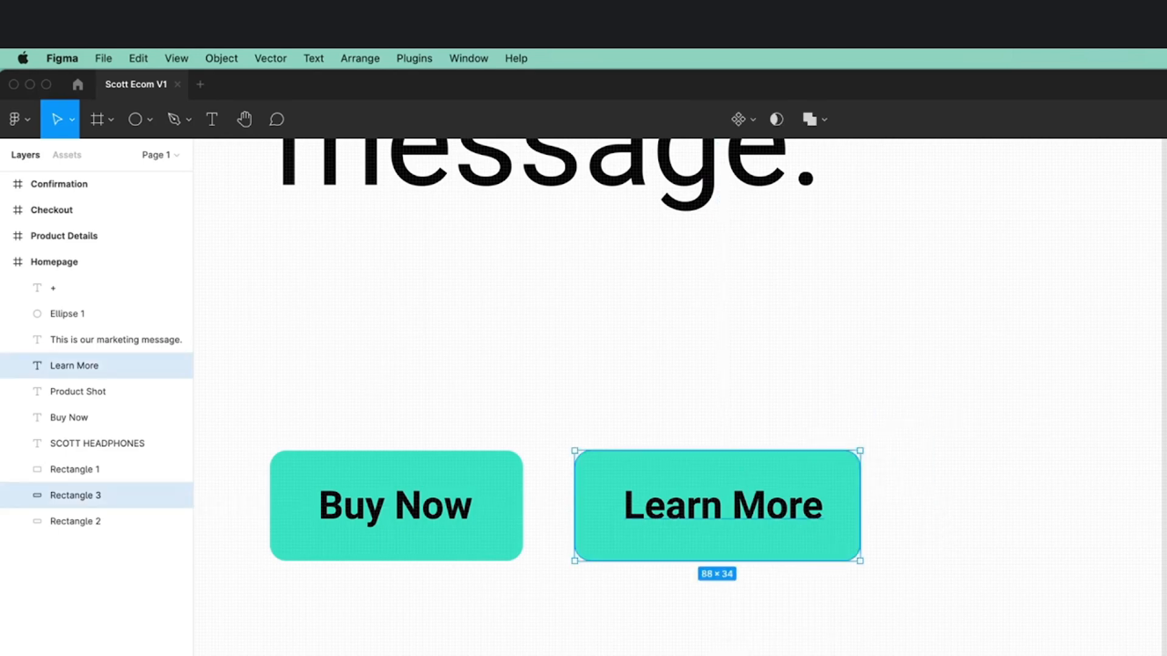
key("alt+h")
key("Escape")
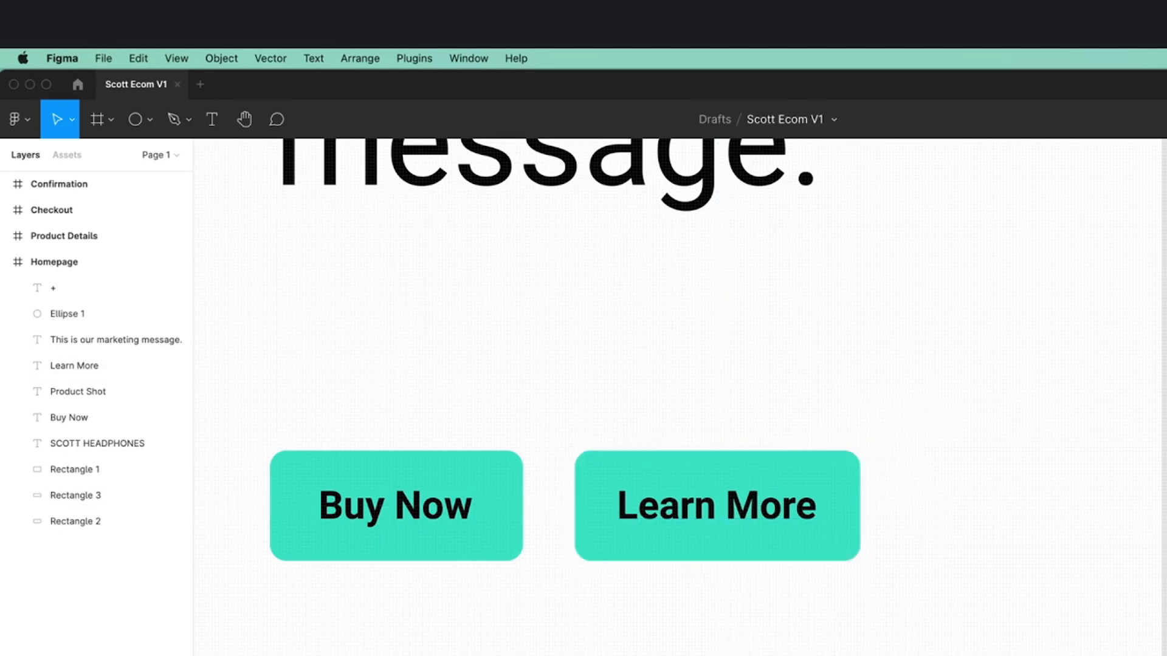
left_click_drag(352, 429, 560, 644)
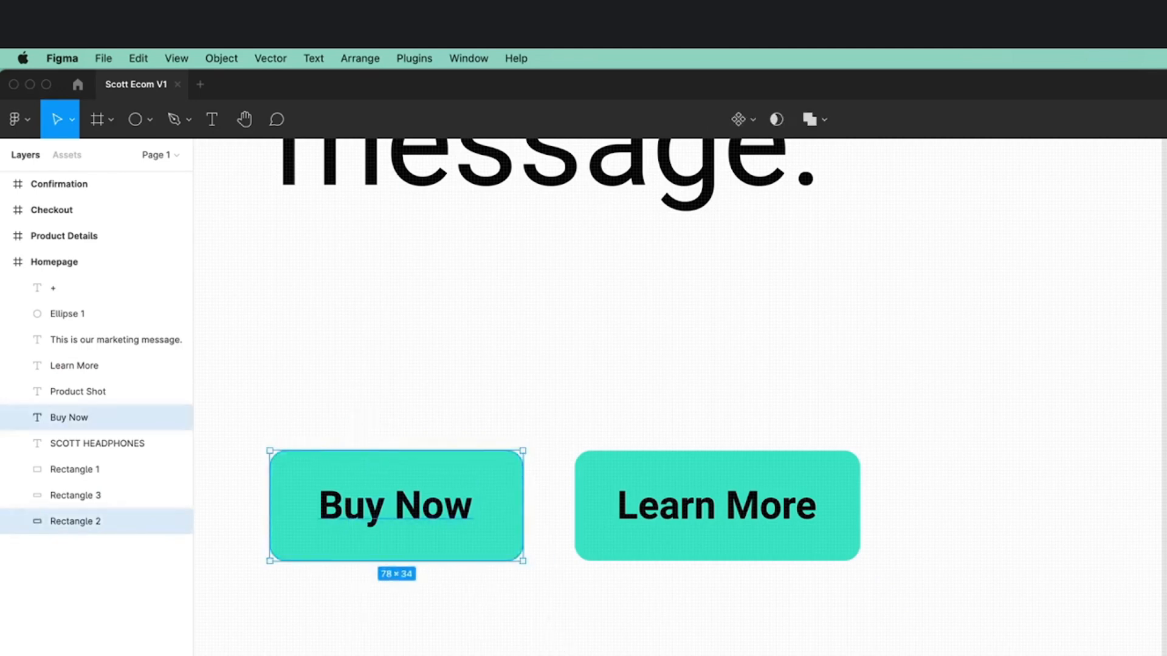
left_click(659, 425)
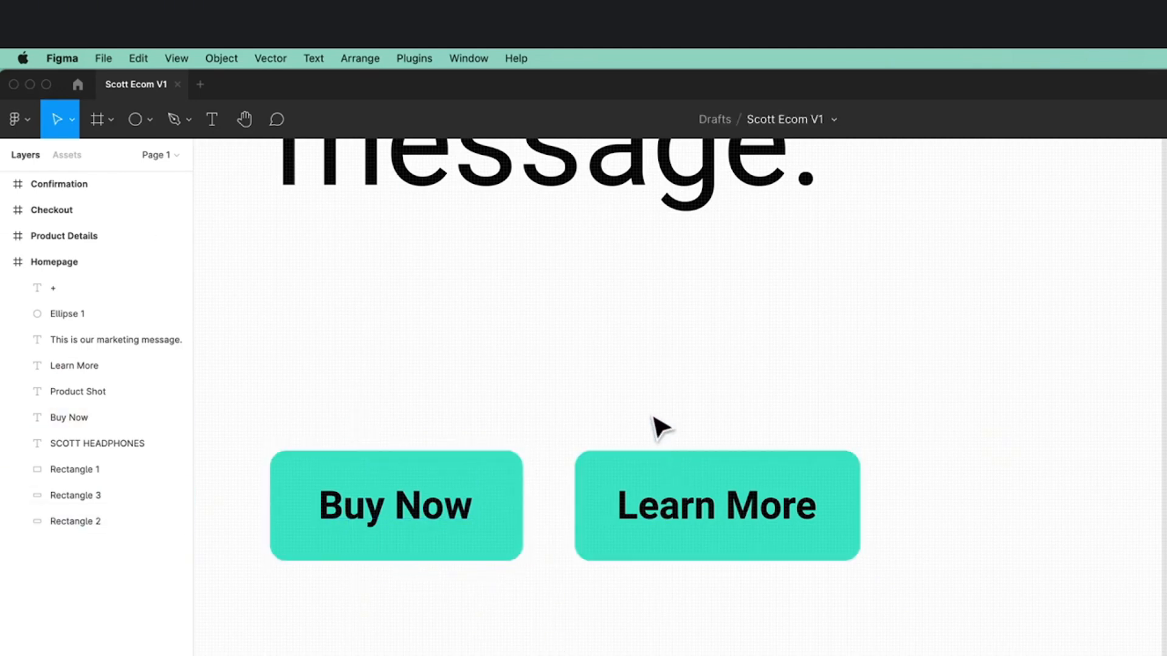
scroll(659, 425, "down", 5)
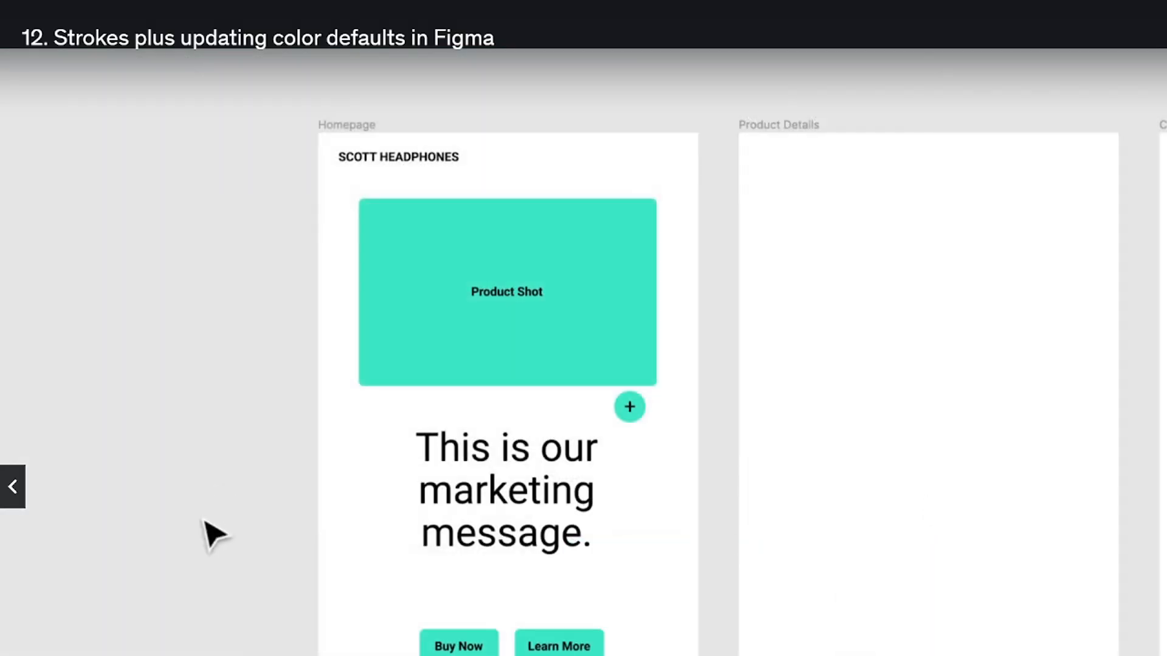
key("Escape")
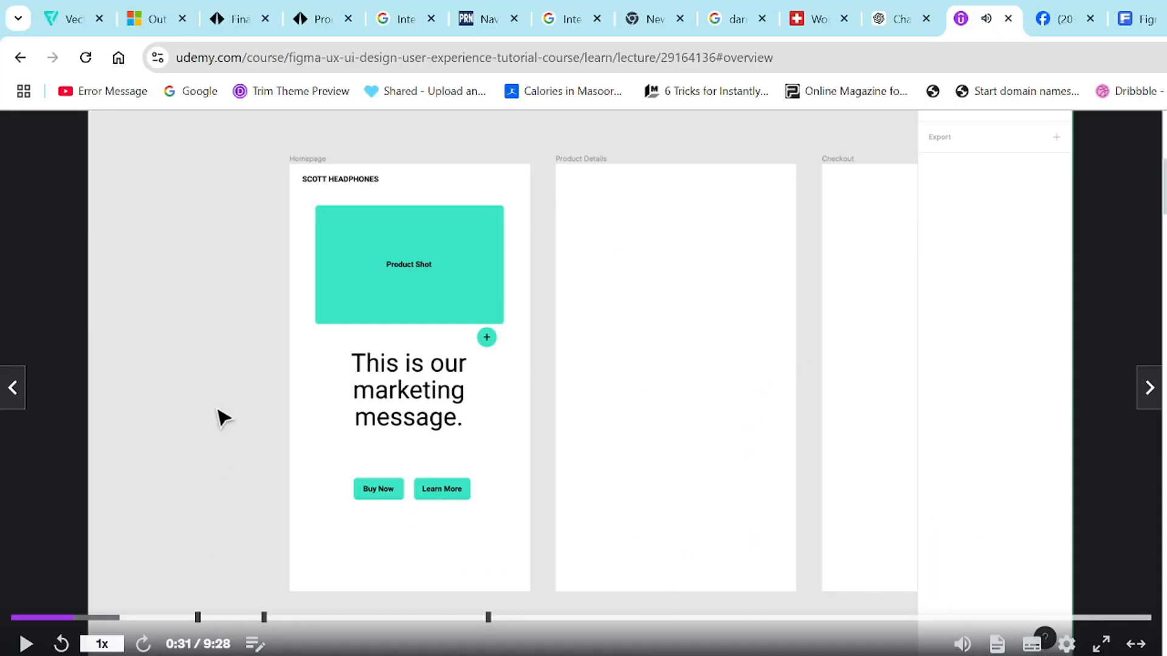